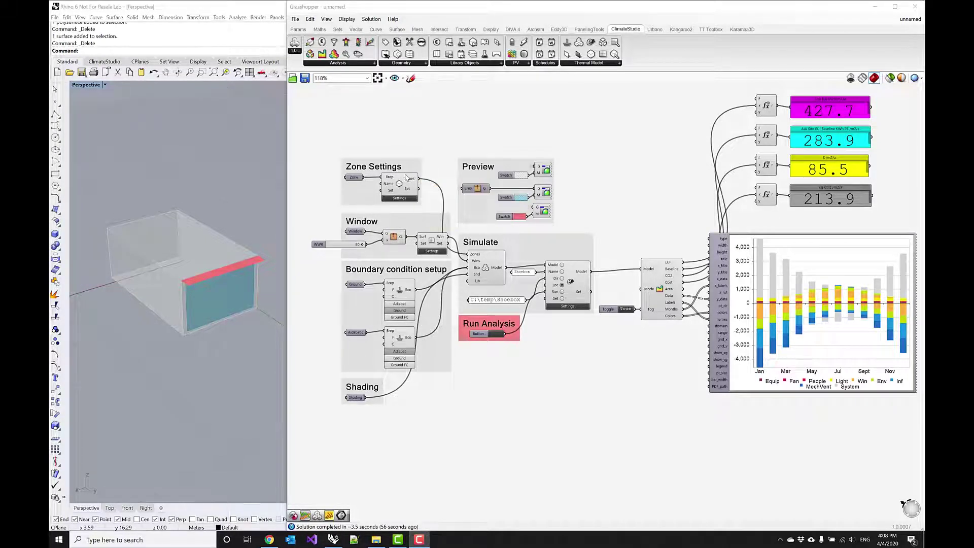
Open the Window component's settings, showing the exterior shade at 180 setpoint and 0.5 transmittance
click(431, 252)
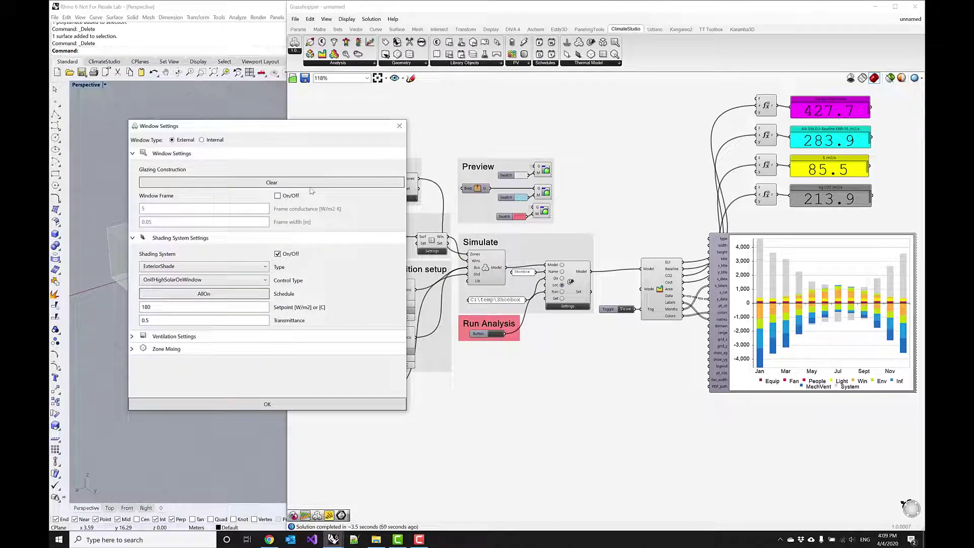
Open the glazing Constructions library, filter it to Double glazing, and enlarge the window
click(307, 183)
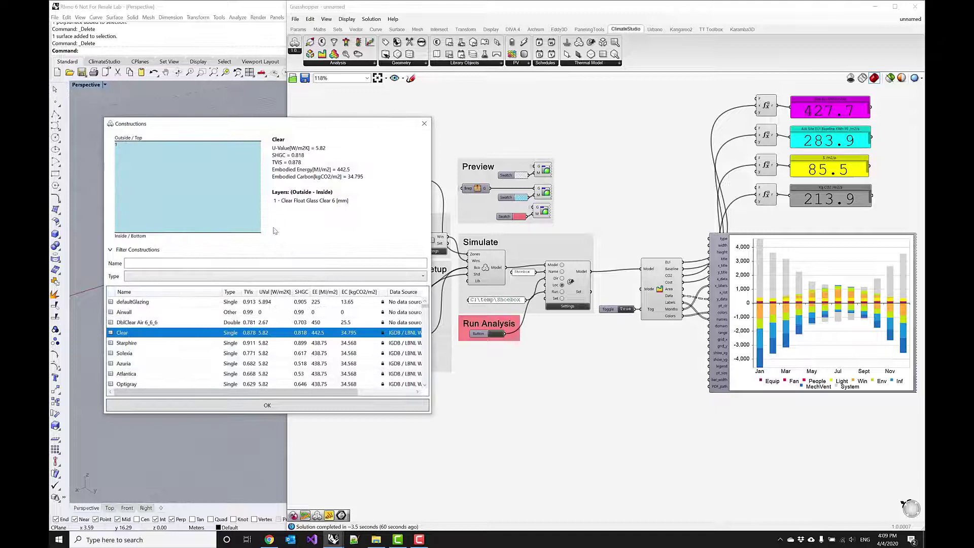
click(218, 277)
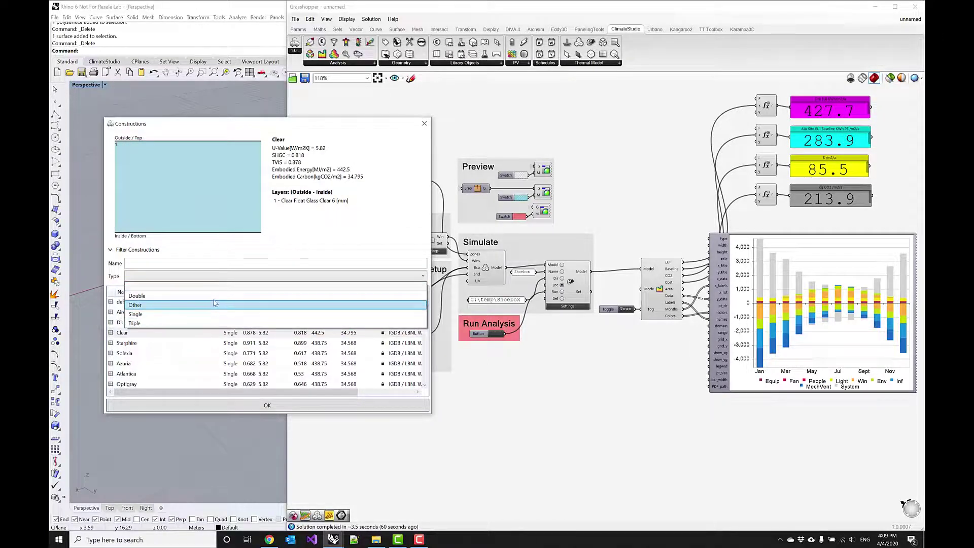
click(214, 298)
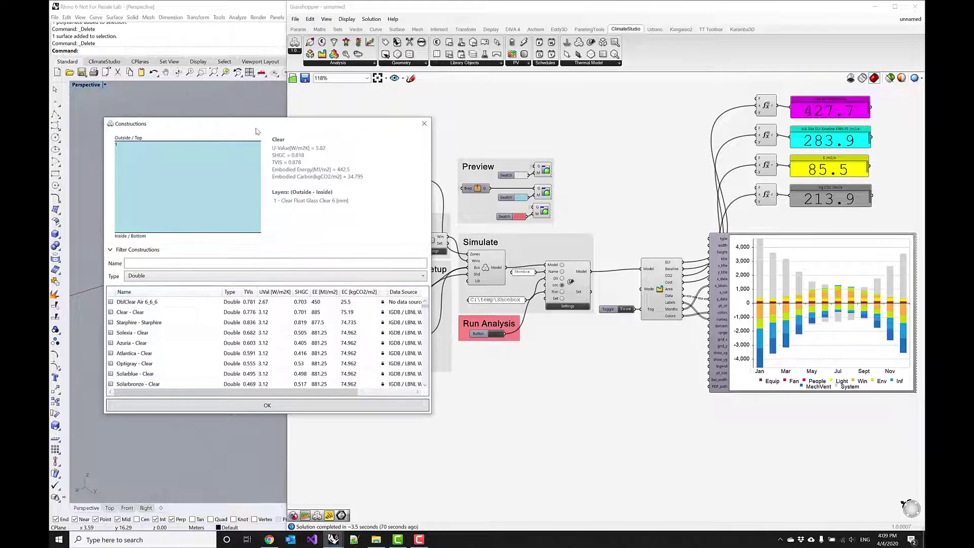
drag(256, 128, 281, 133)
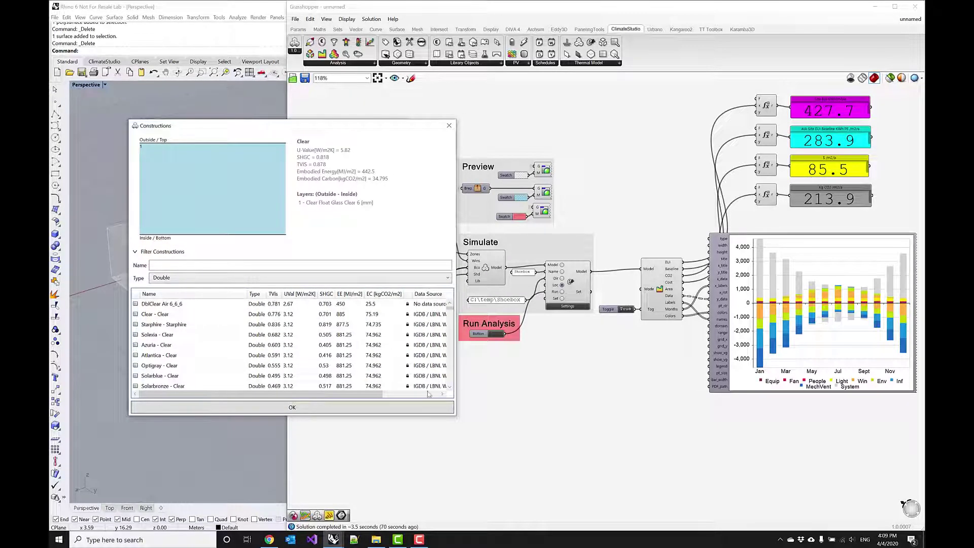
drag(456, 416, 578, 474)
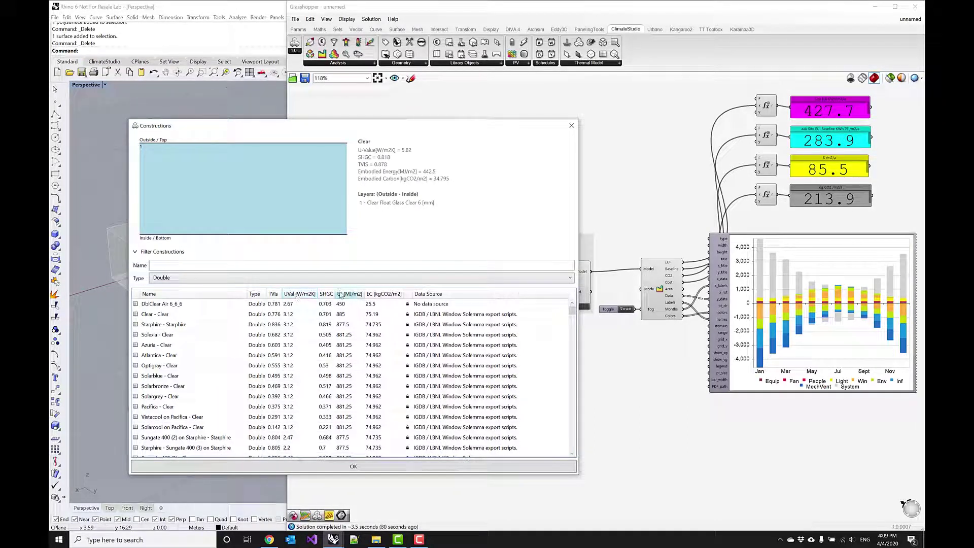
Sort by lowest U-value and select Starphire - Solarban 60 (3) on Starphire (Krypton), U-value 1.26
click(298, 295)
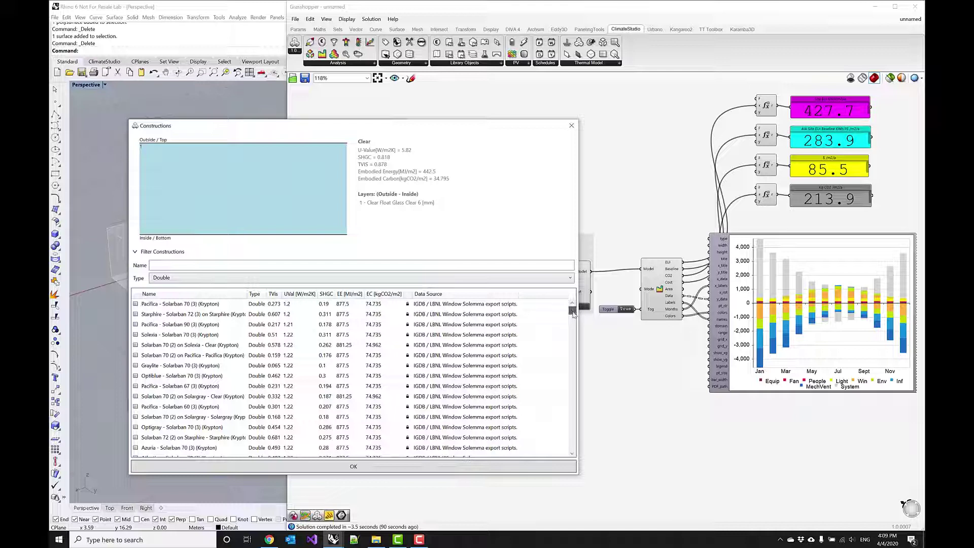
drag(572, 313, 571, 332)
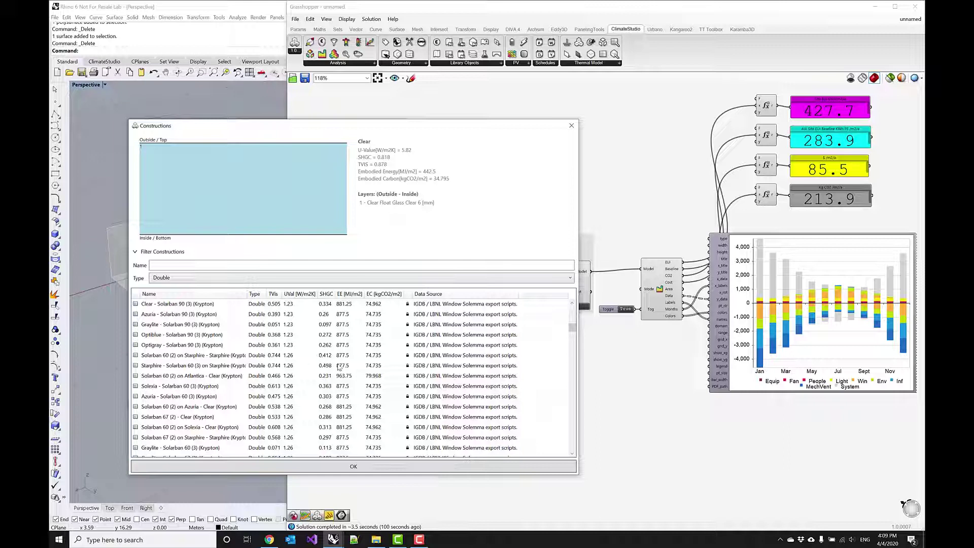
click(327, 367)
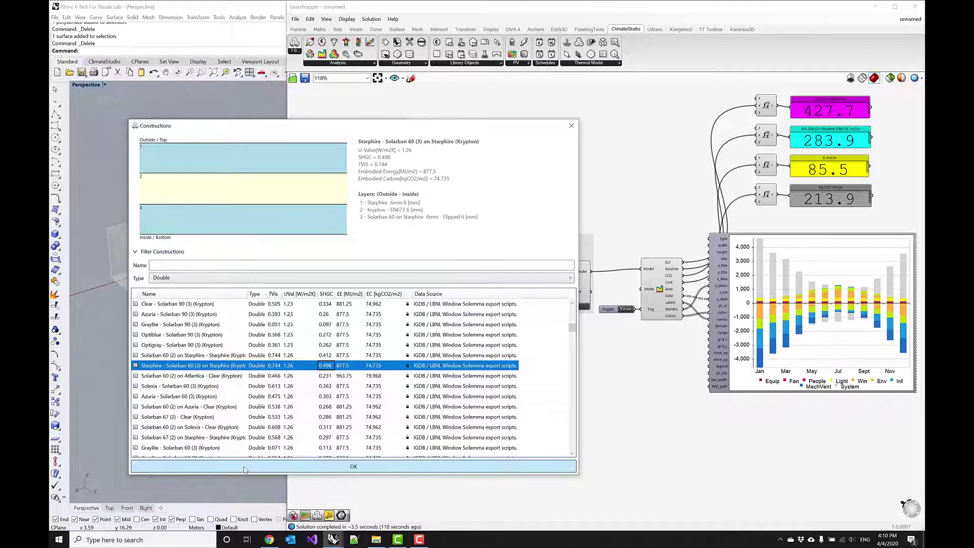
Confirm the Starphire glazing in both dialogs and rerun the EnergyPlus analysis
click(244, 467)
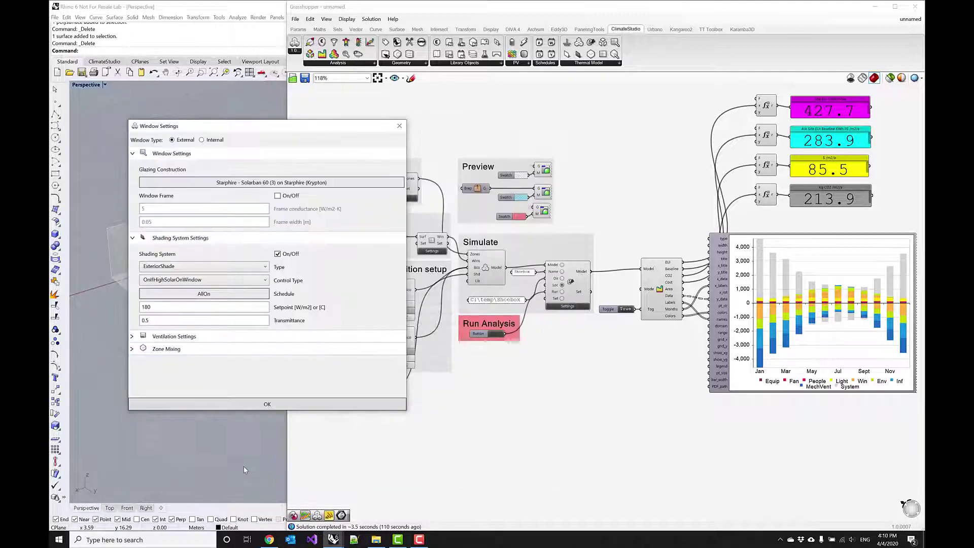
click(265, 405)
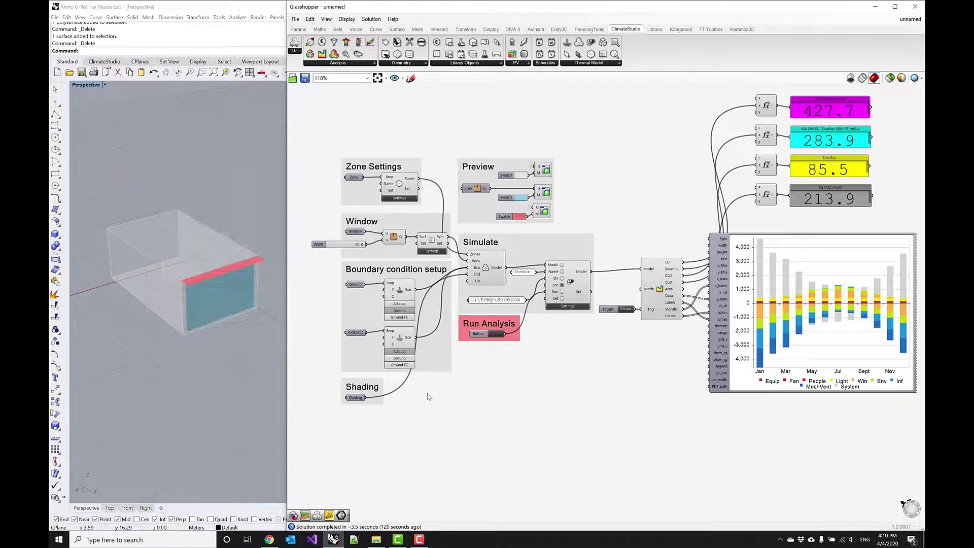
click(498, 334)
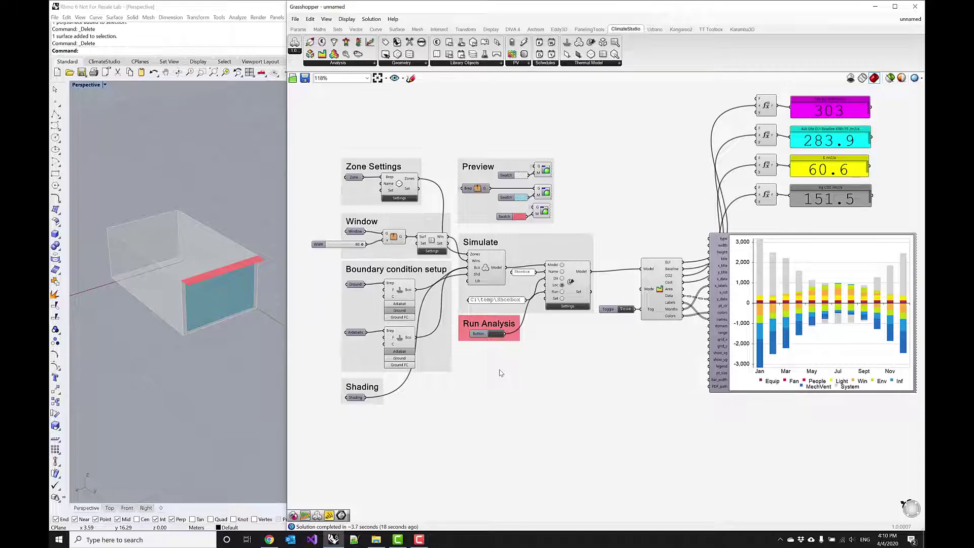
Switch the chart's Mode to EnergyUse to show monthly EUI by end use
right_drag(501, 373, 479, 385)
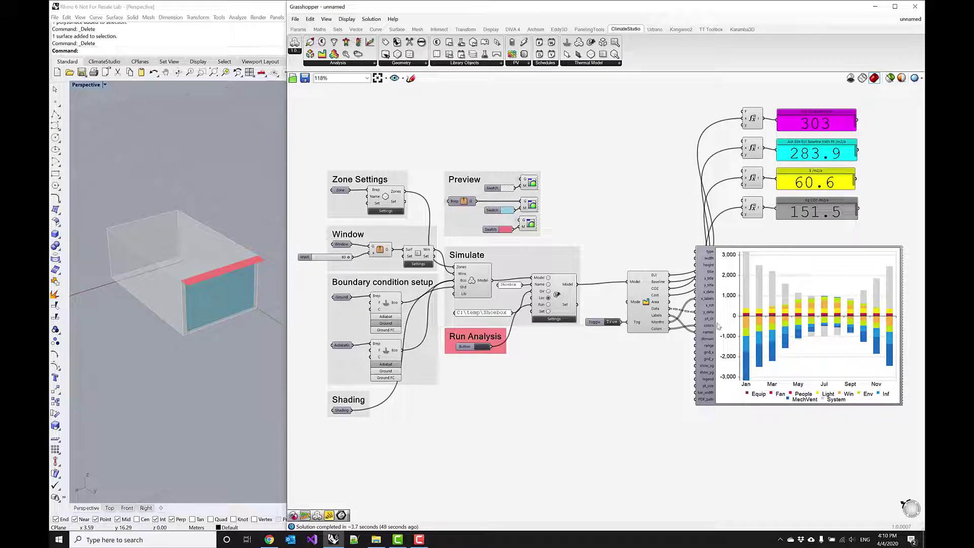
right_click(640, 305)
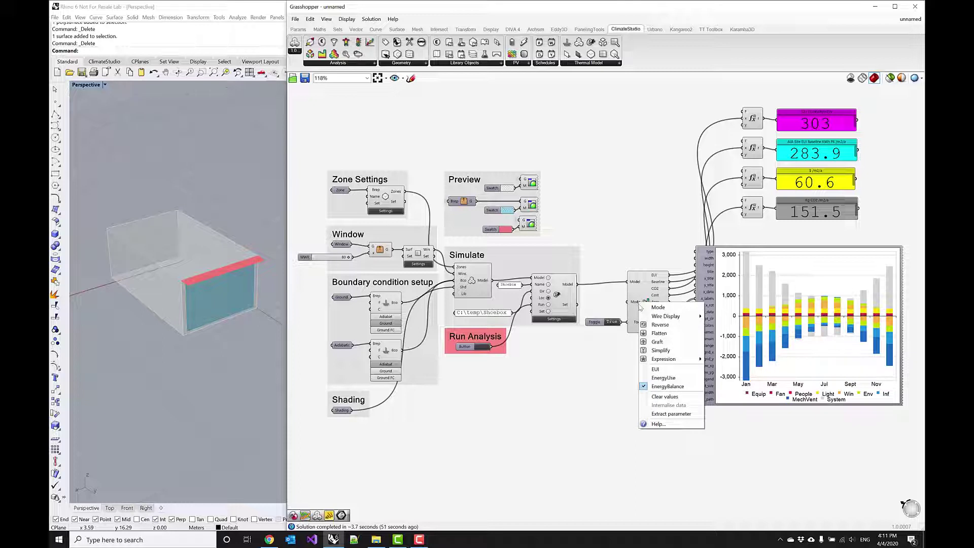
click(670, 376)
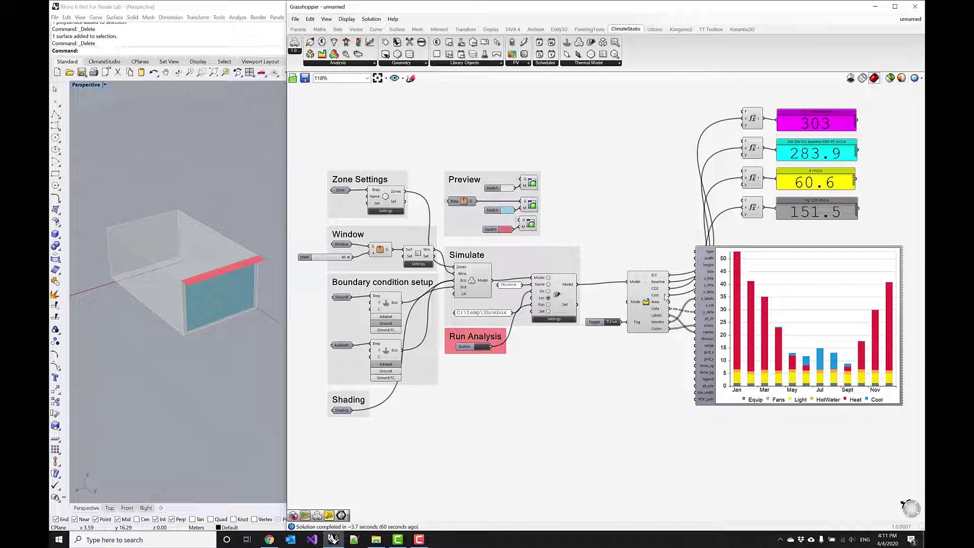
Open the zone's HVAC settings and turn on sensible heat recovery
click(398, 214)
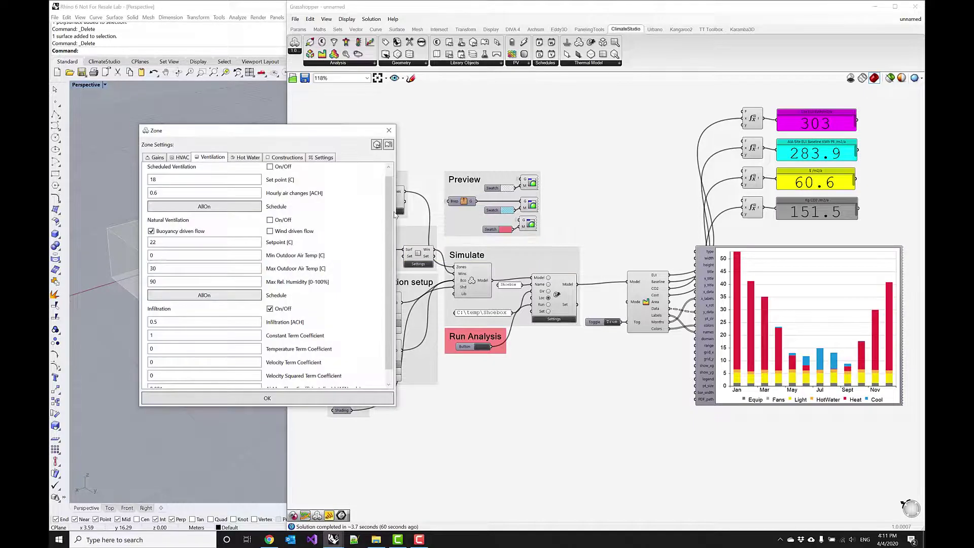
click(184, 158)
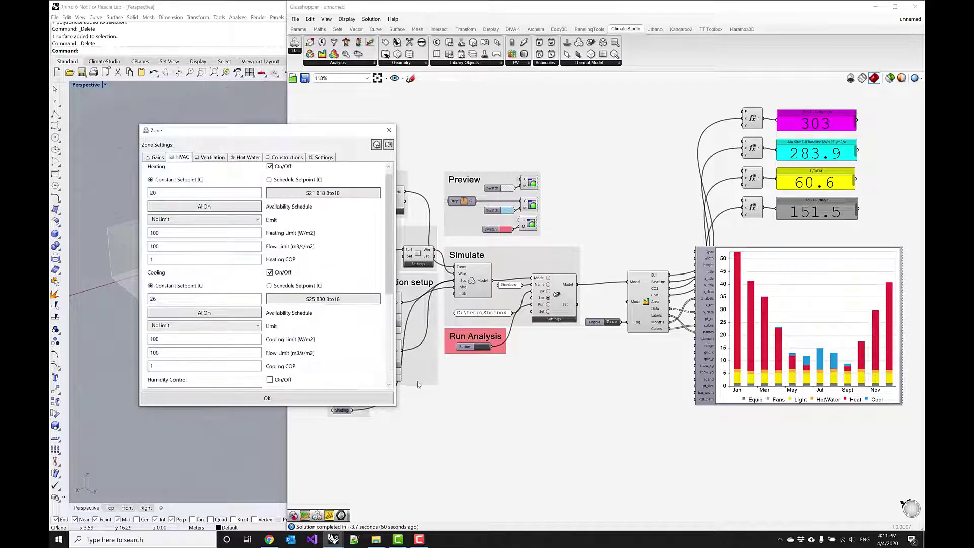
drag(396, 407, 493, 492)
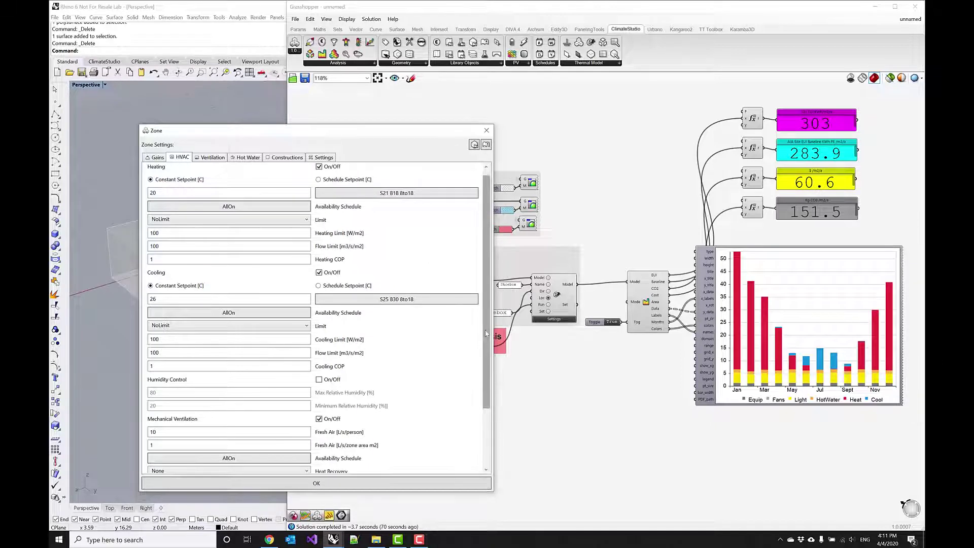
drag(484, 338, 490, 401)
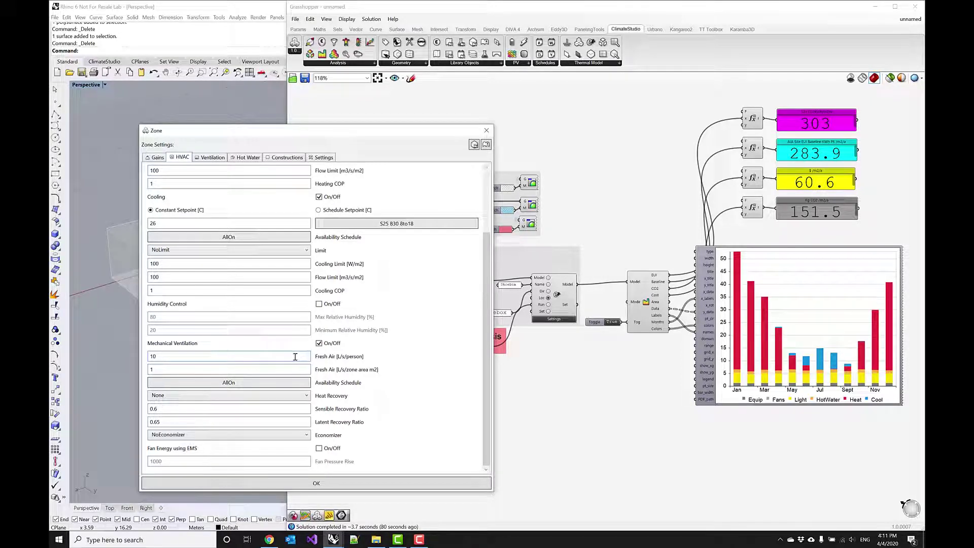
click(283, 395)
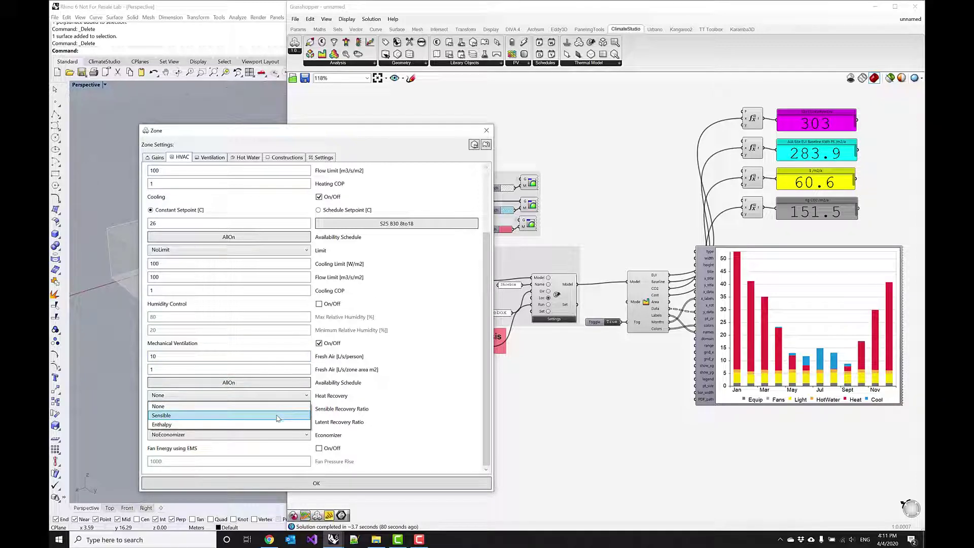
click(278, 416)
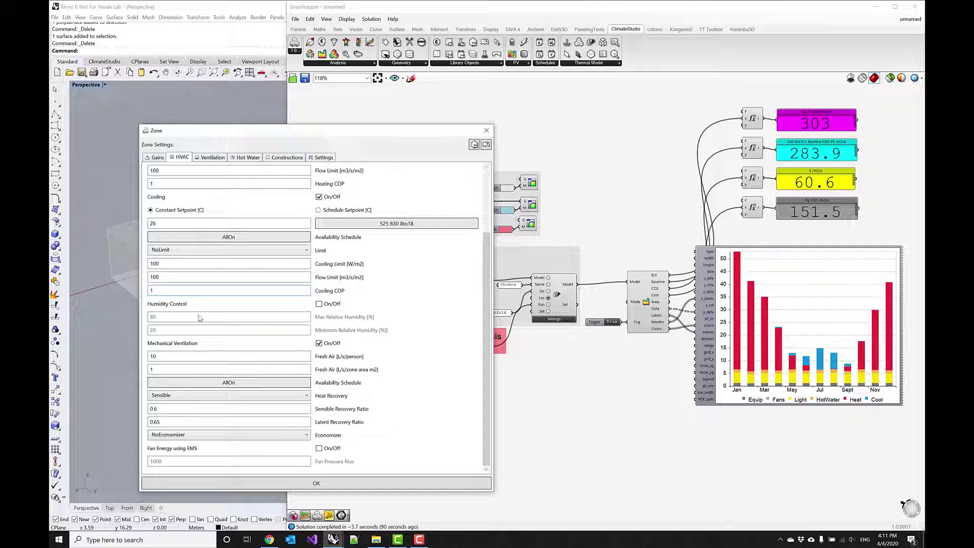
Change both the heating COP and the cooling COP from 1 to 3
scroll(199, 318, up, 3)
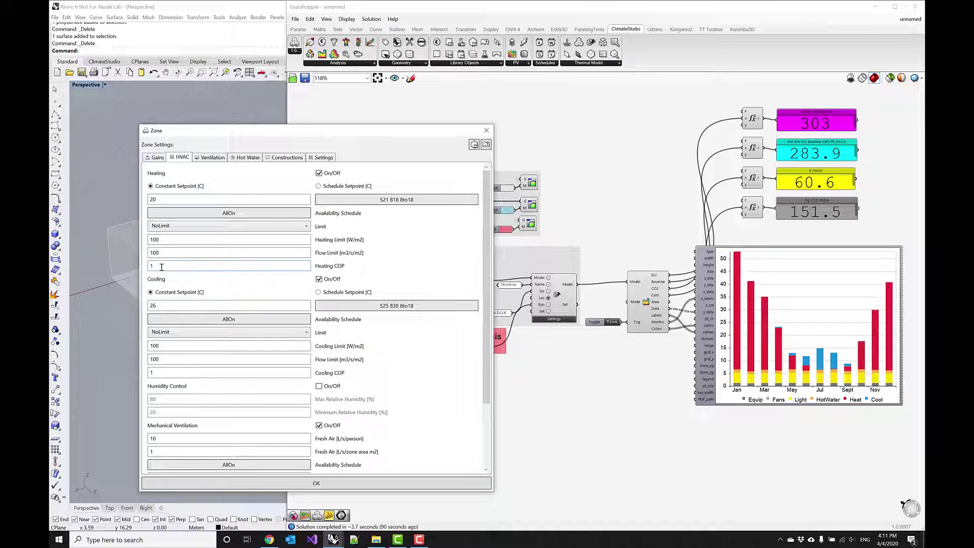
drag(161, 267, 146, 269)
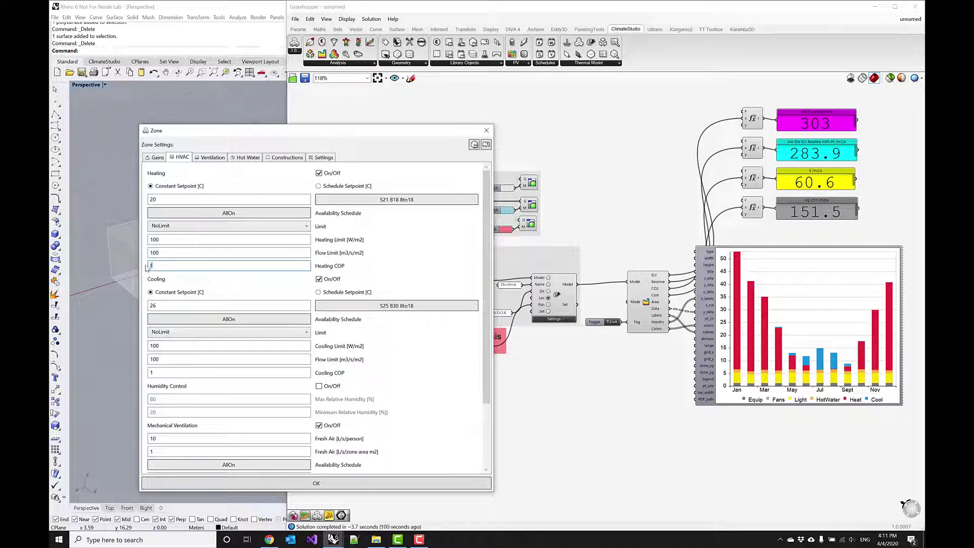
text(3)
drag(151, 372, 144, 374)
text(3)
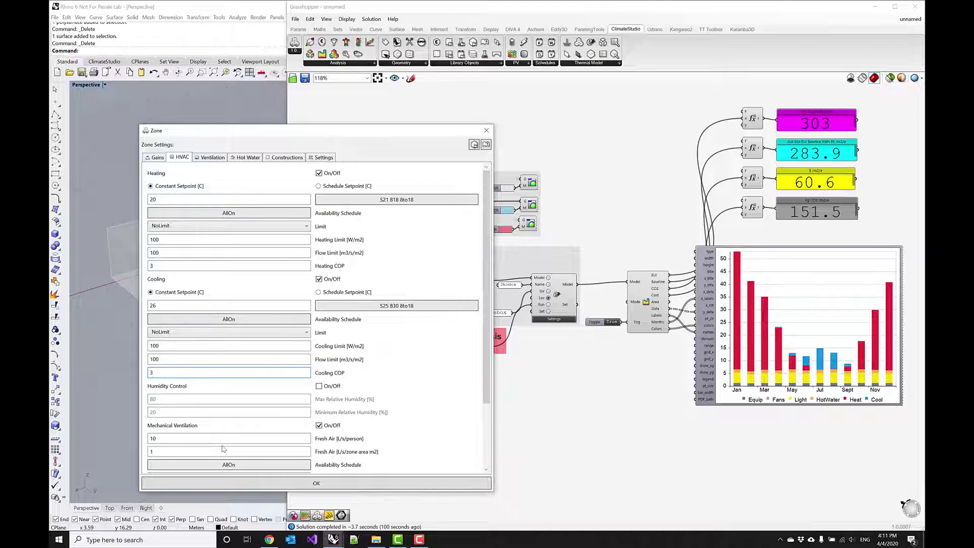
scroll(256, 337, down, 3)
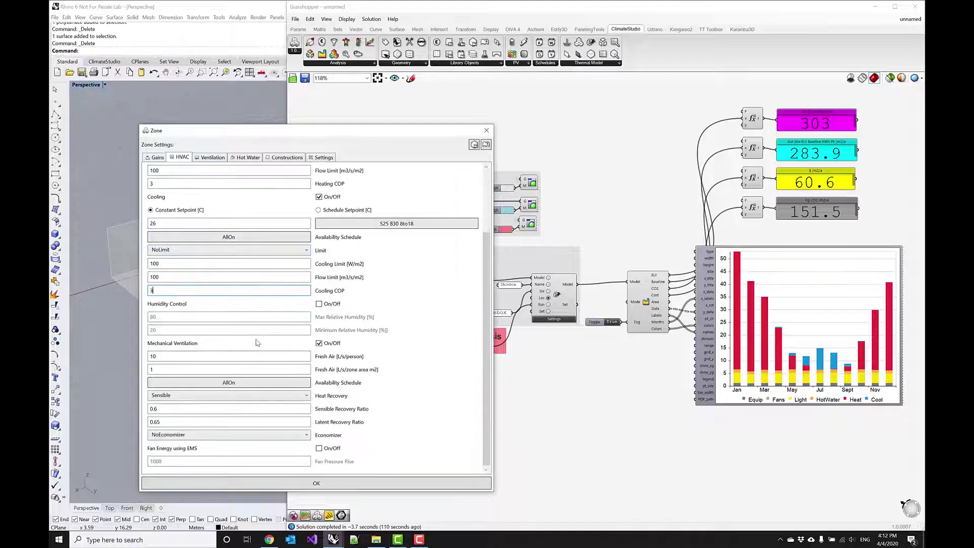
Apply the HVAC settings, rerun the simulation, and select the site EUI and baseline result panels
click(287, 484)
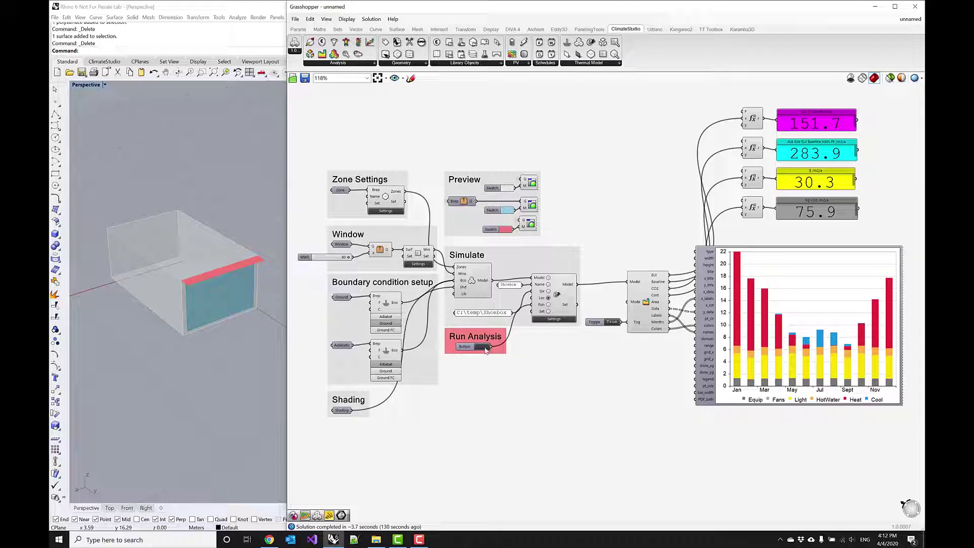
click(483, 347)
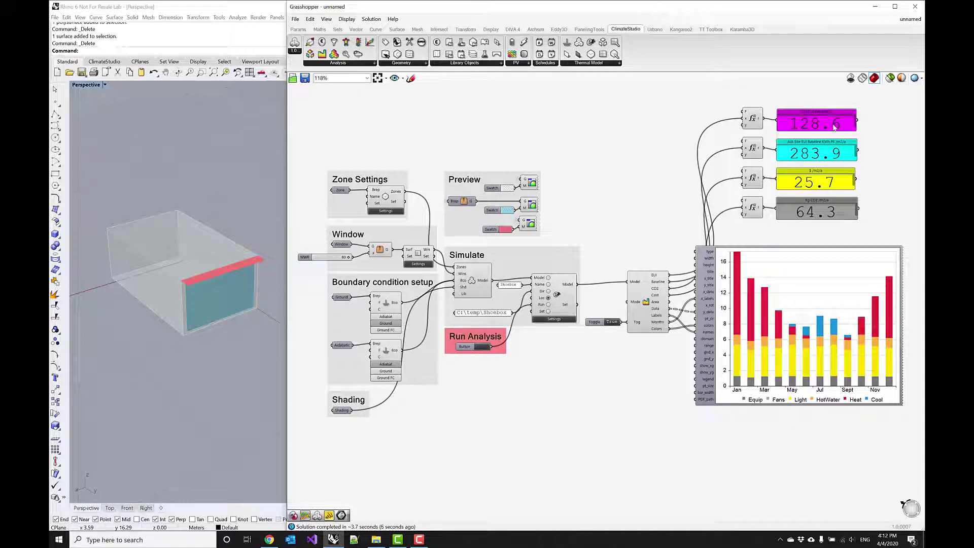
click(808, 126)
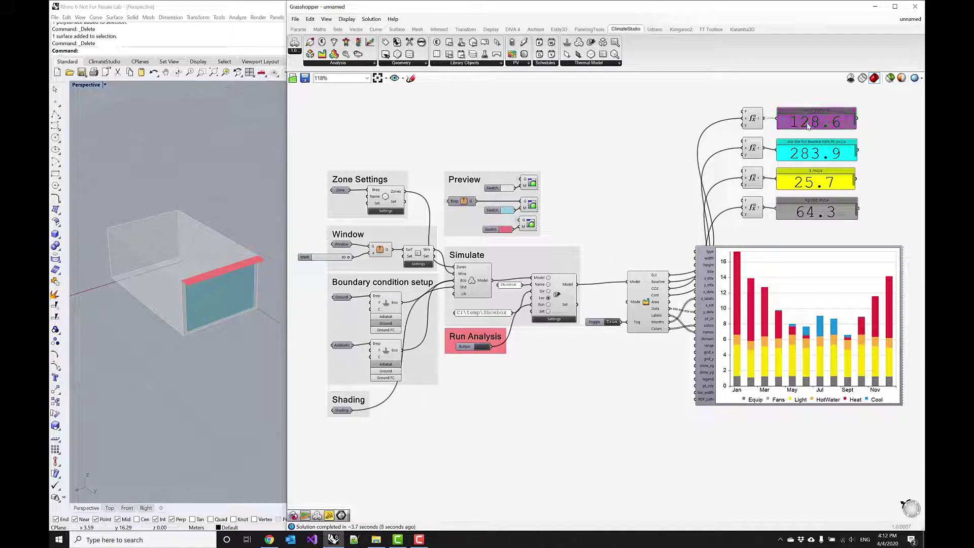
click(809, 155)
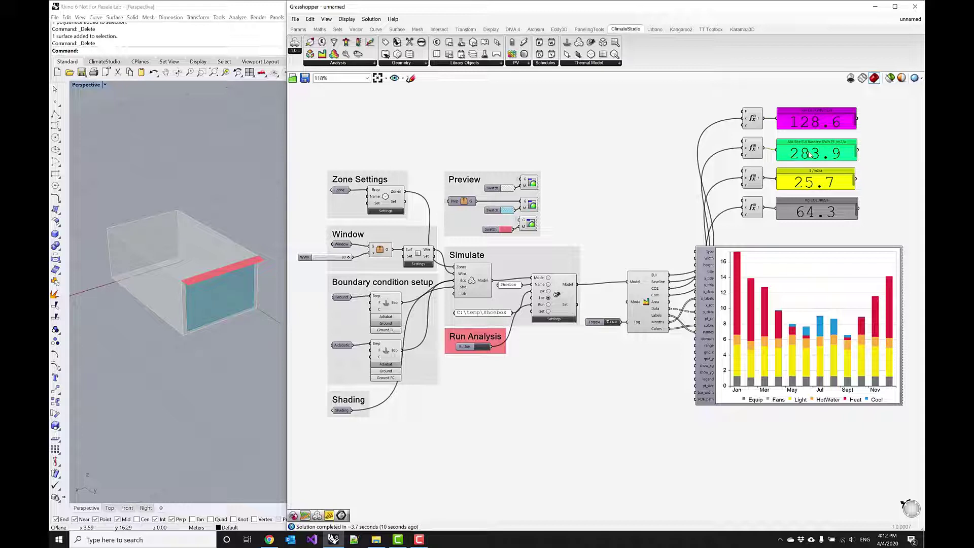
drag(810, 155, 809, 154)
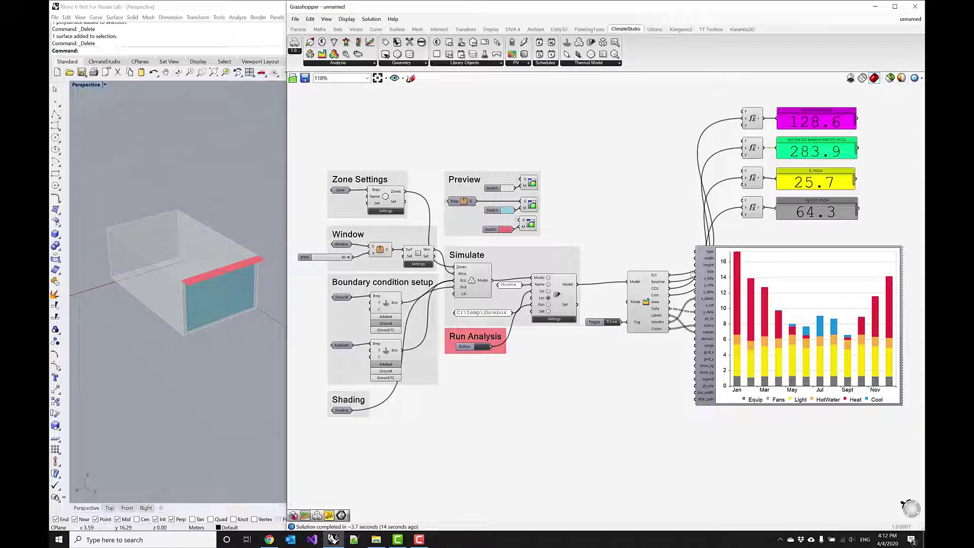
right_click(635, 303)
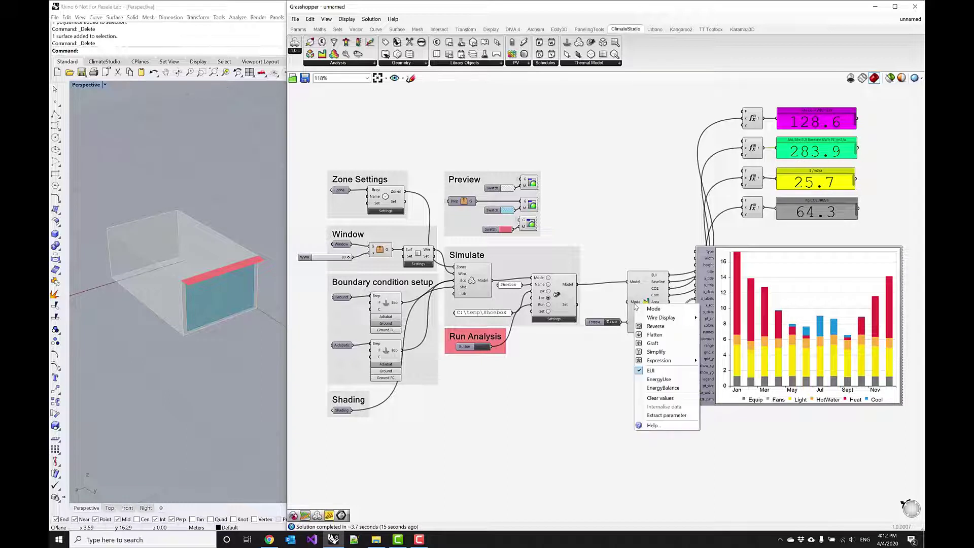
click(657, 388)
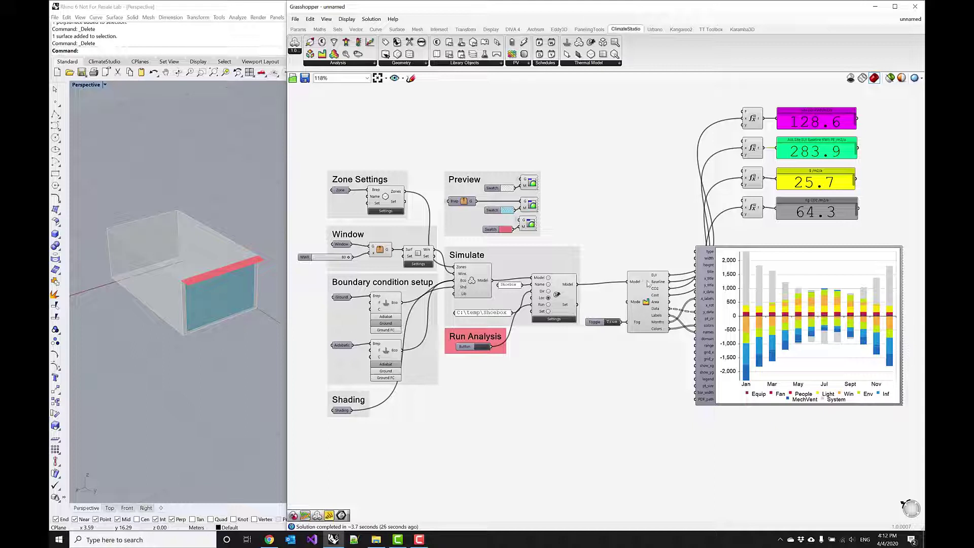
right_click(635, 305)
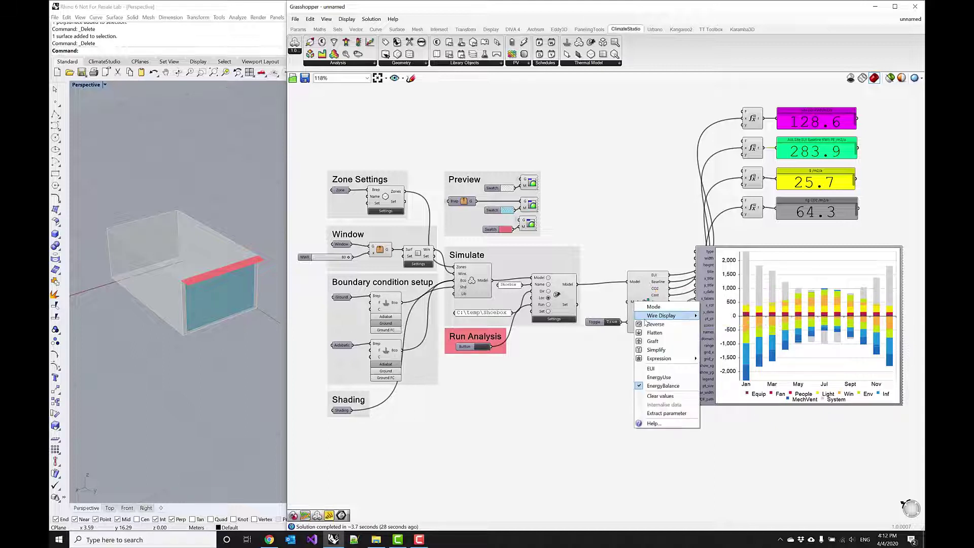
click(659, 377)
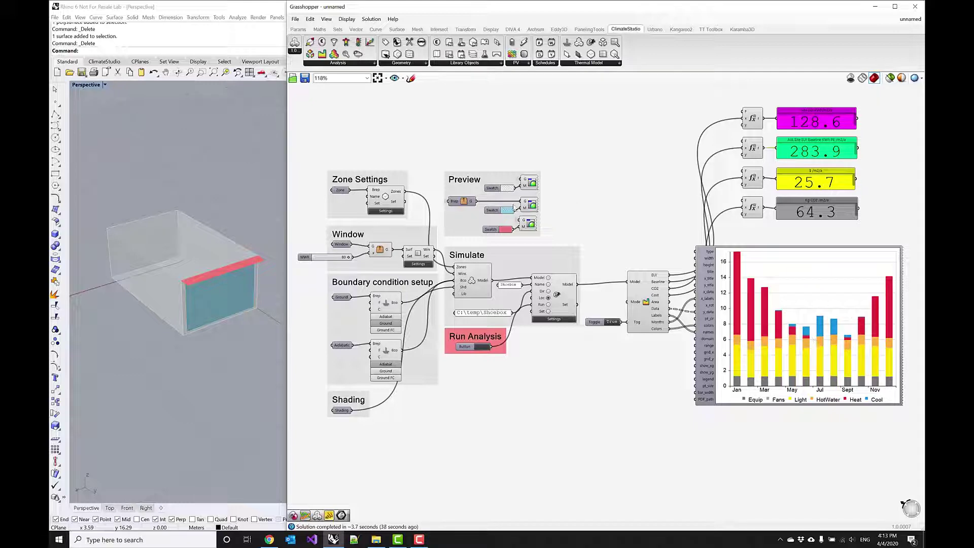
In the zone's Gains tab, set Continuous dimming and change lighting power density from 16 to 6
click(384, 212)
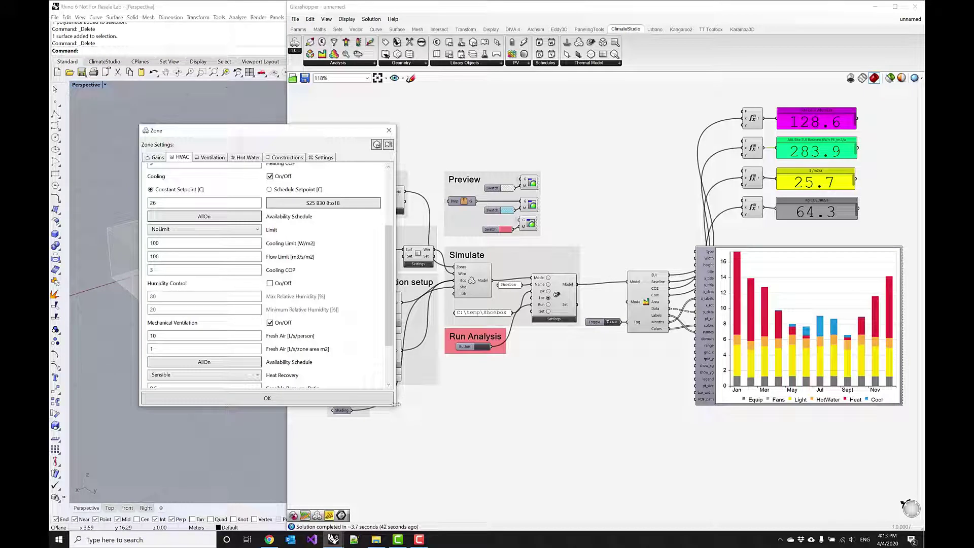
drag(397, 408, 519, 476)
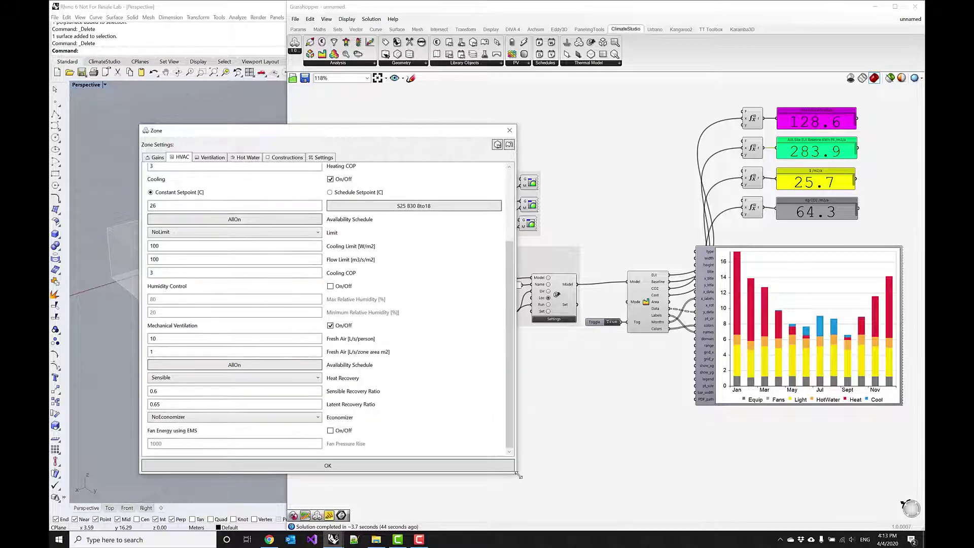
click(158, 157)
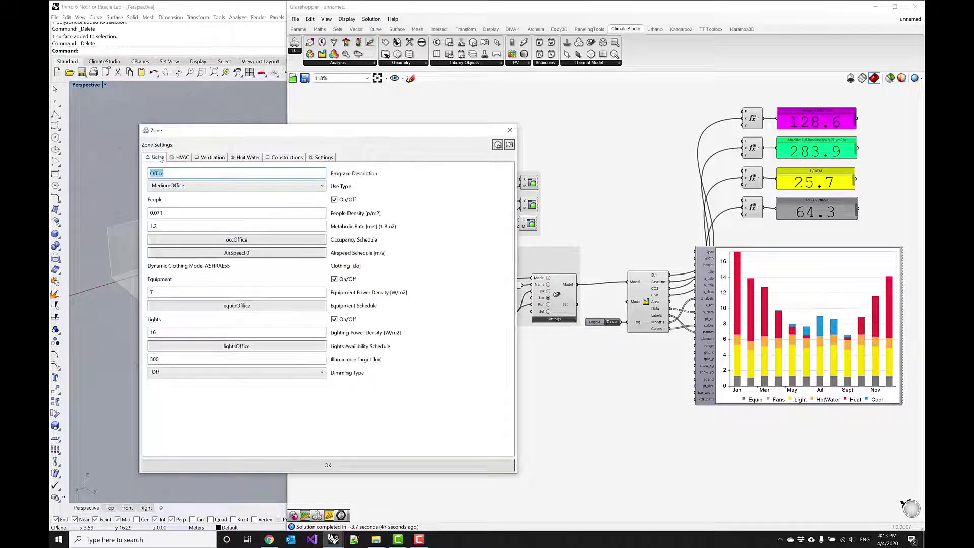
click(186, 376)
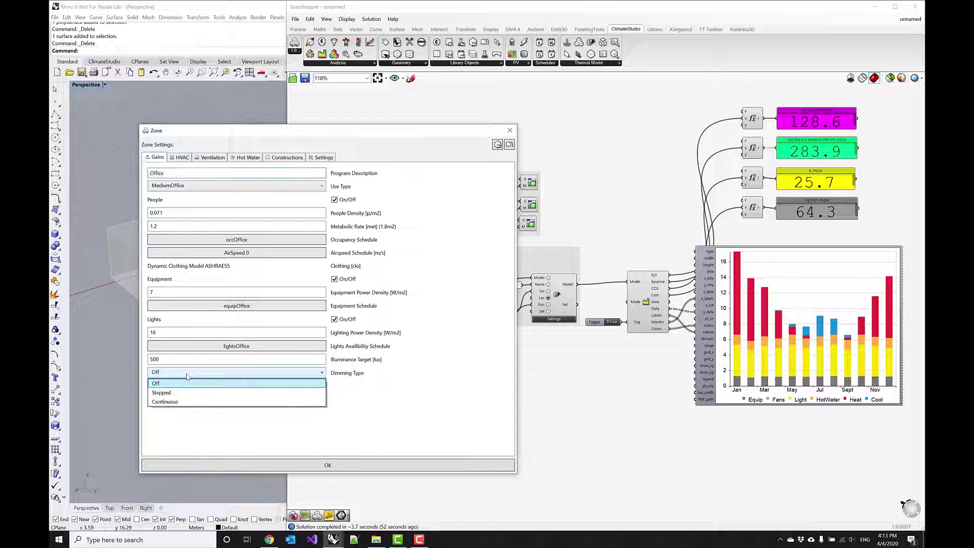
click(187, 401)
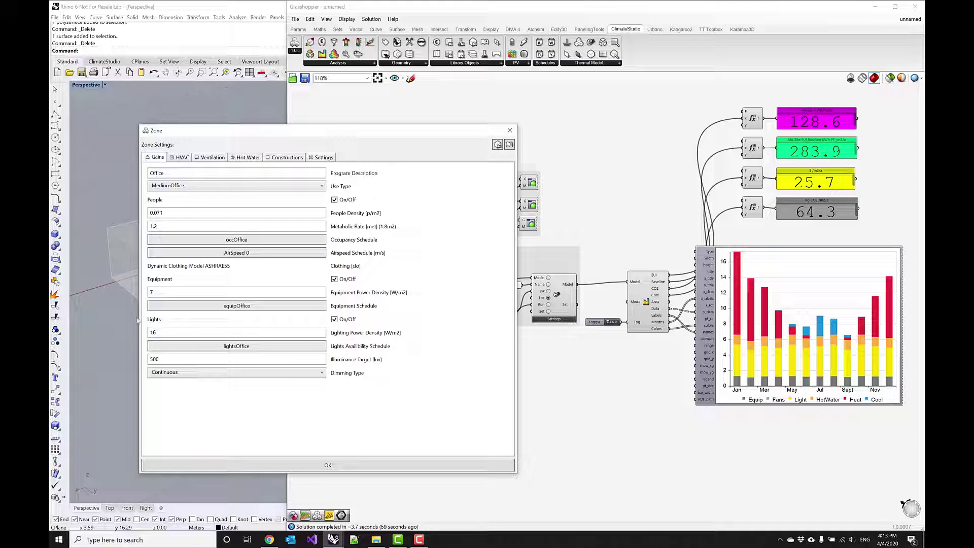
double_click(151, 333)
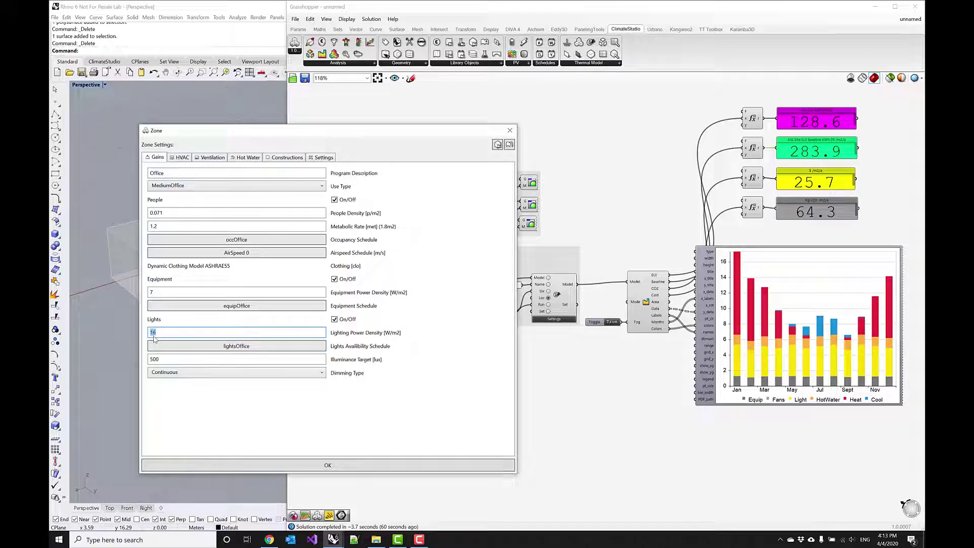
text(6)
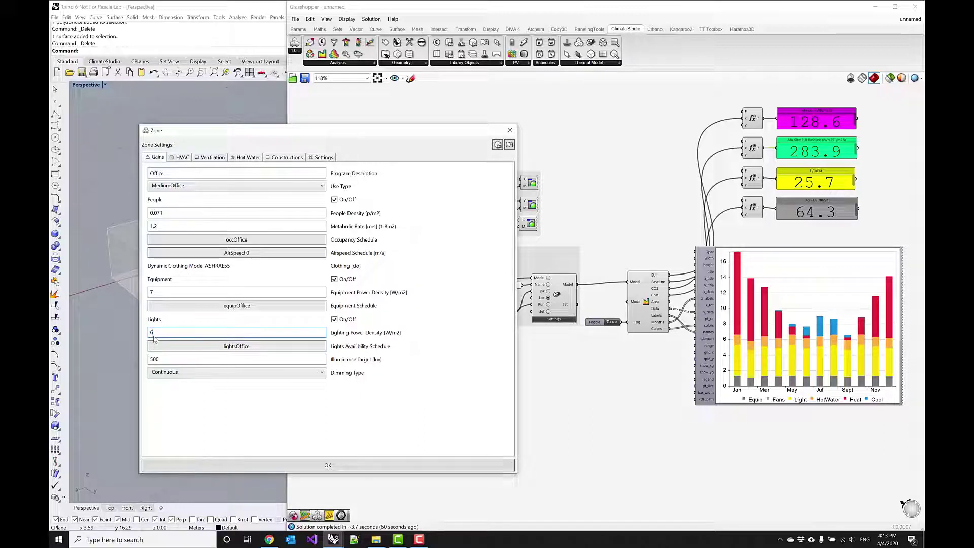
Confirm the lighting changes and rerun EnergyPlus, bringing site EUI down to 90.4
click(376, 465)
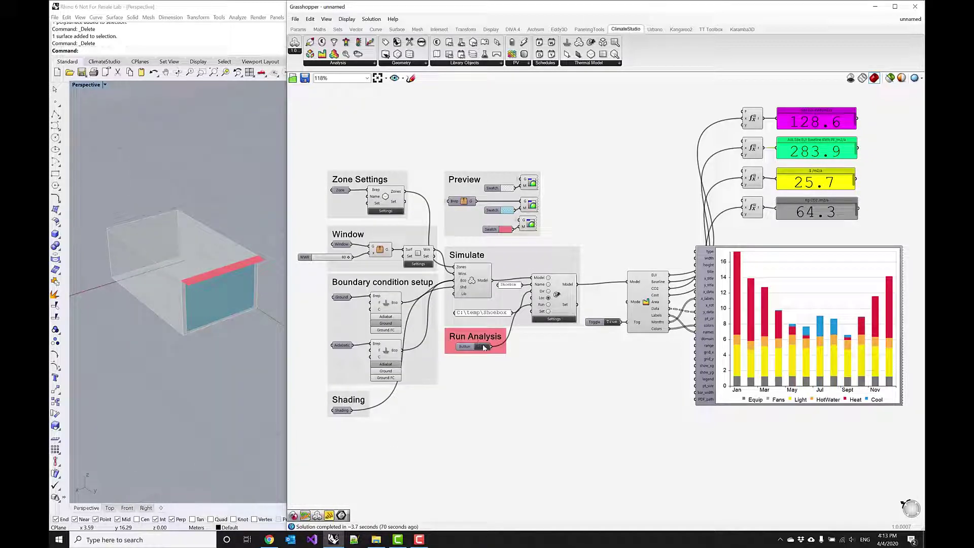
click(484, 347)
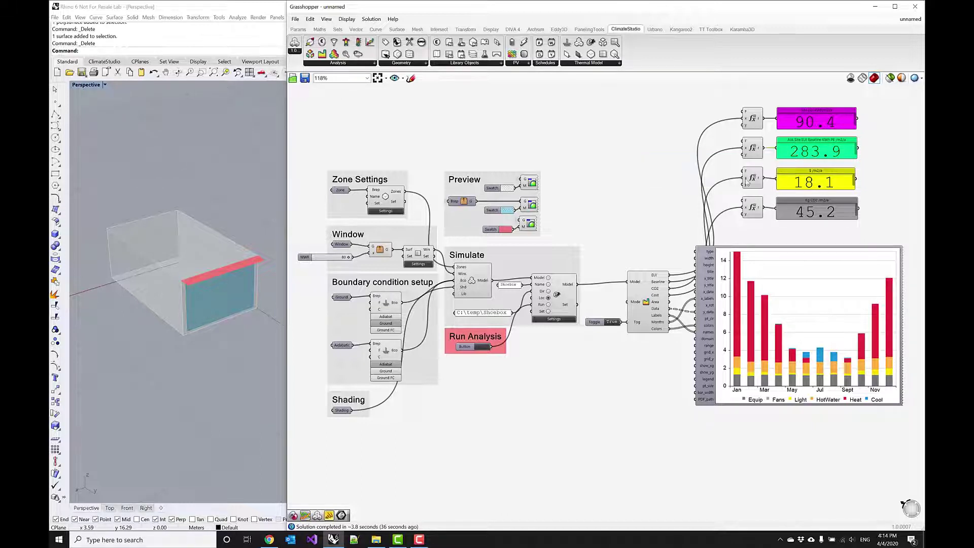
right_drag(745, 182, 741, 184)
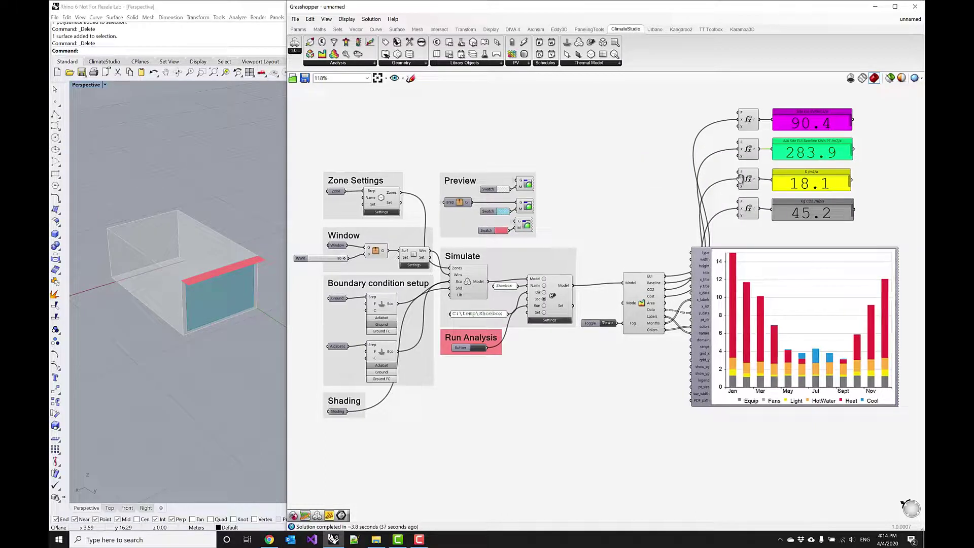
Reopen the zone settings and start saving them as a new zone template
click(380, 213)
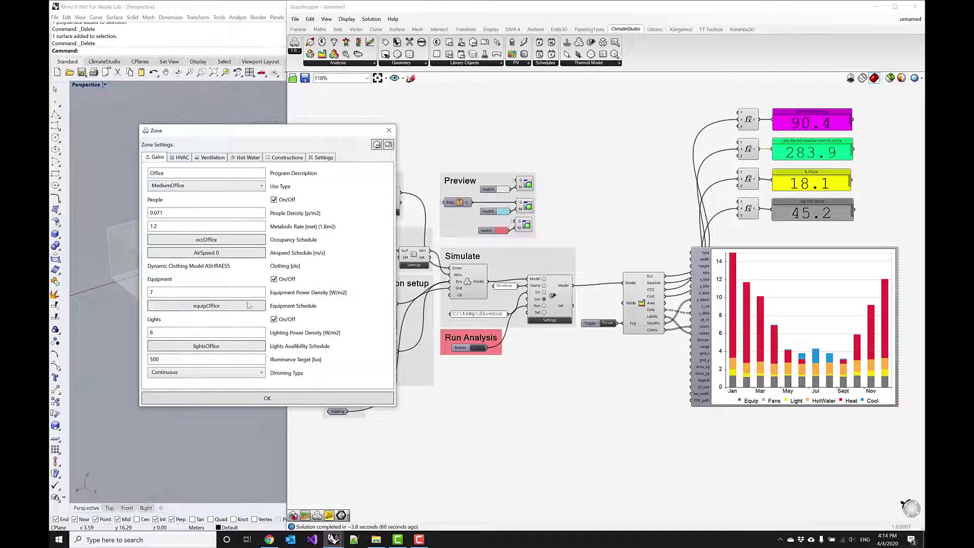
click(205, 158)
click(152, 159)
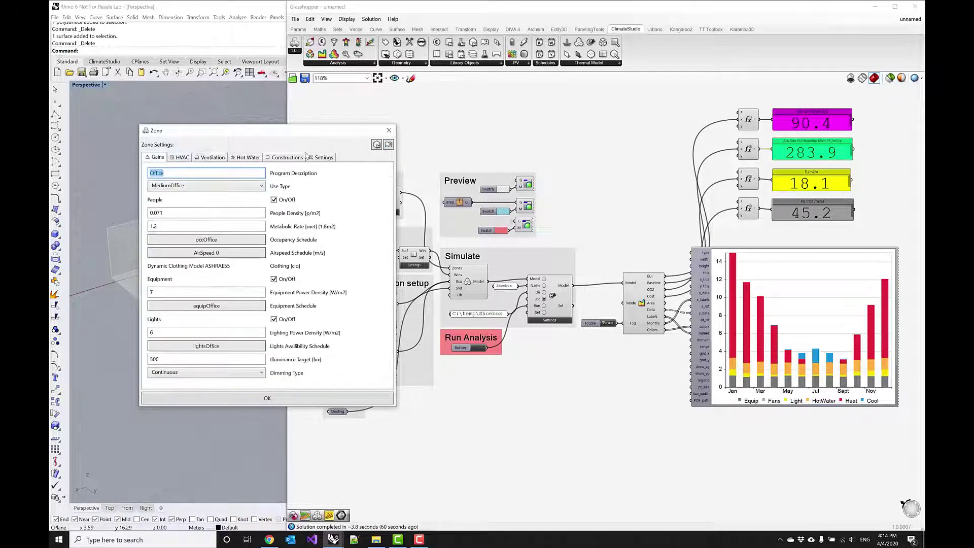
click(389, 145)
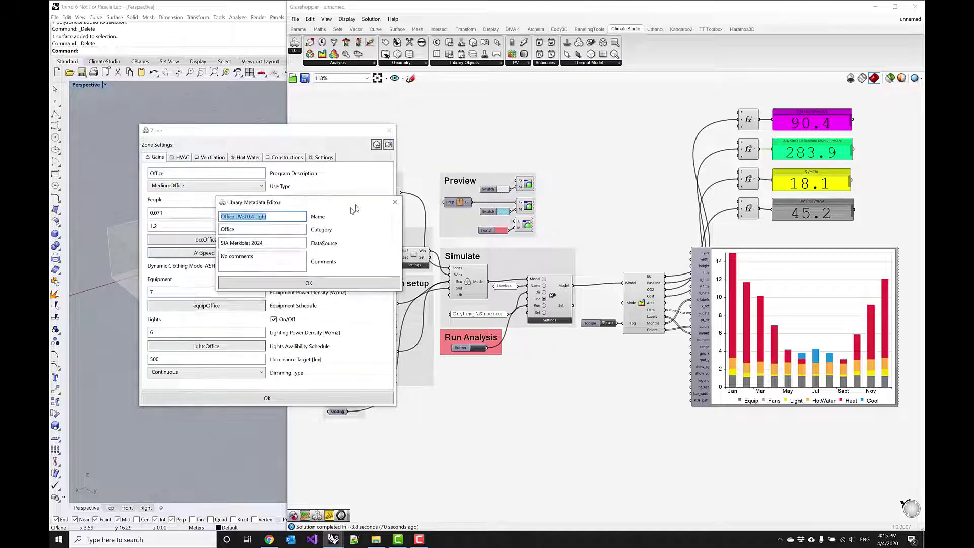
drag(355, 208, 395, 184)
Name the template 'Office UVal 0.2 BetterSystems Dimming', set data source 'My settings', and confirm
click(285, 192)
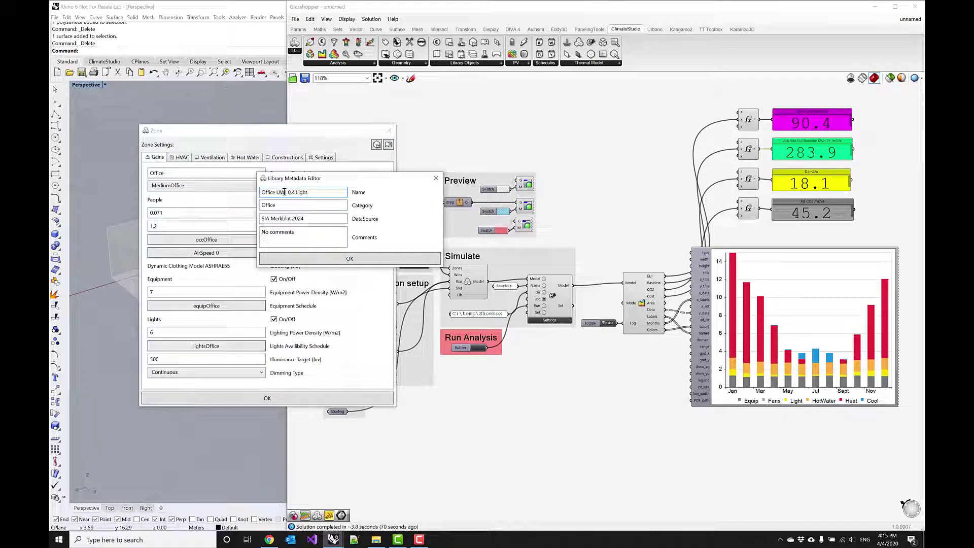
drag(292, 192, 320, 190)
text(2)
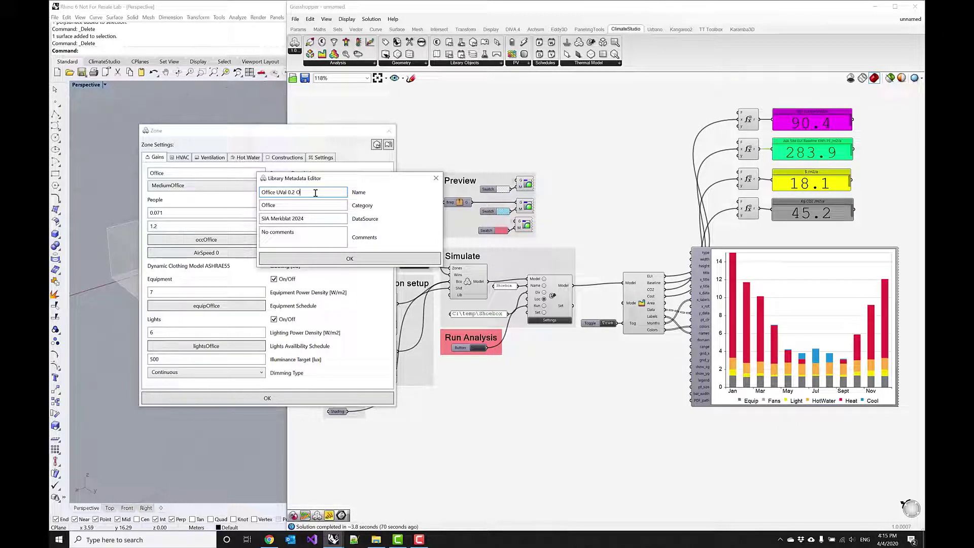
key(BackSpace)
key(BackSpace)
text(Better)
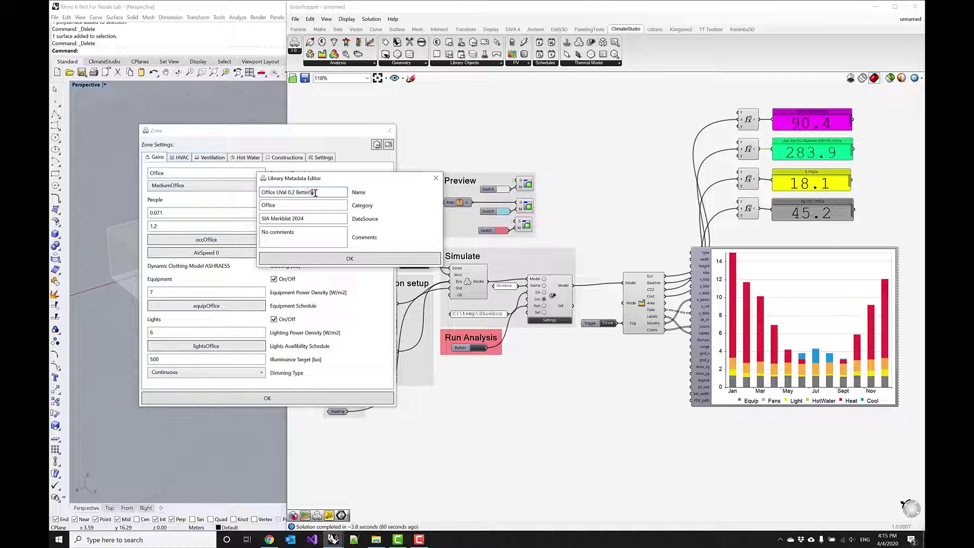
text(Systems Dimming)
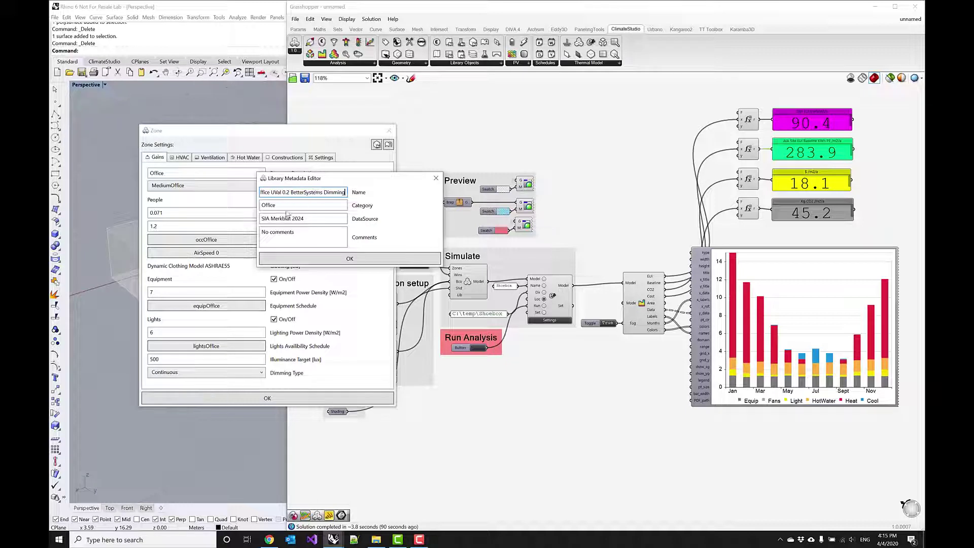
drag(314, 219, 252, 218)
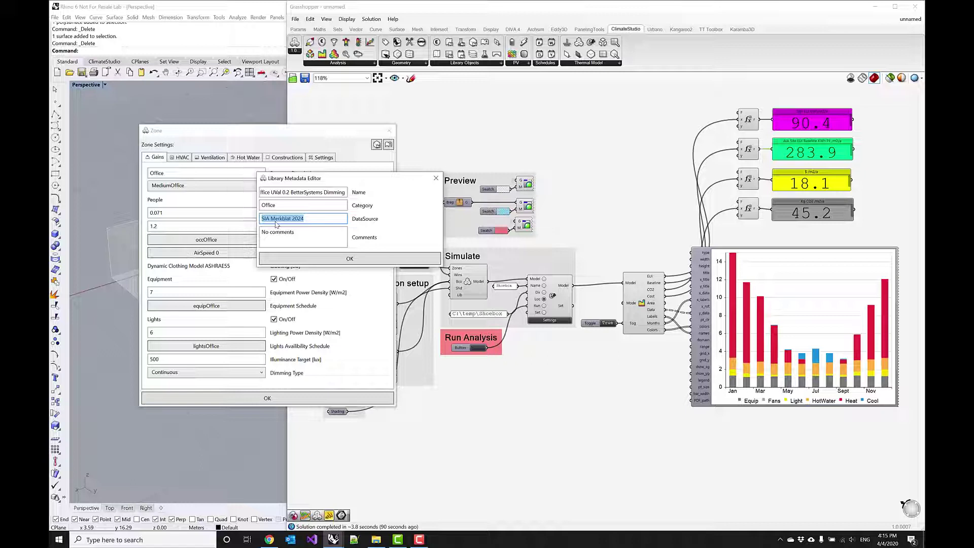
text(My setting)
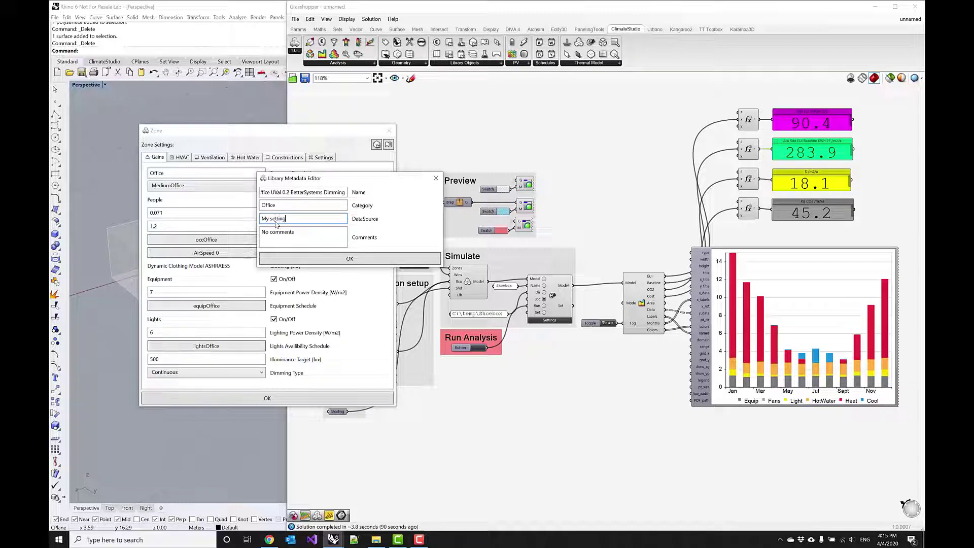
text(s)
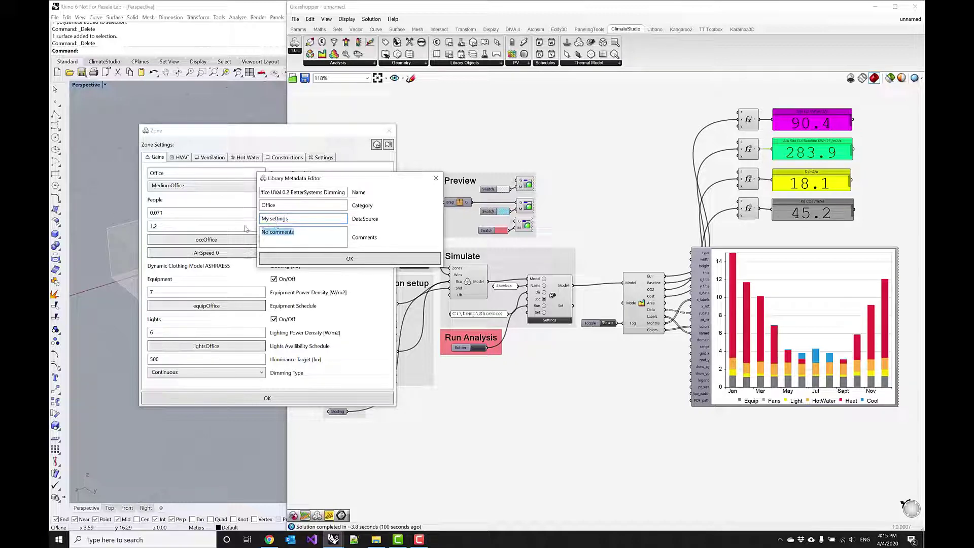
key(Tab)
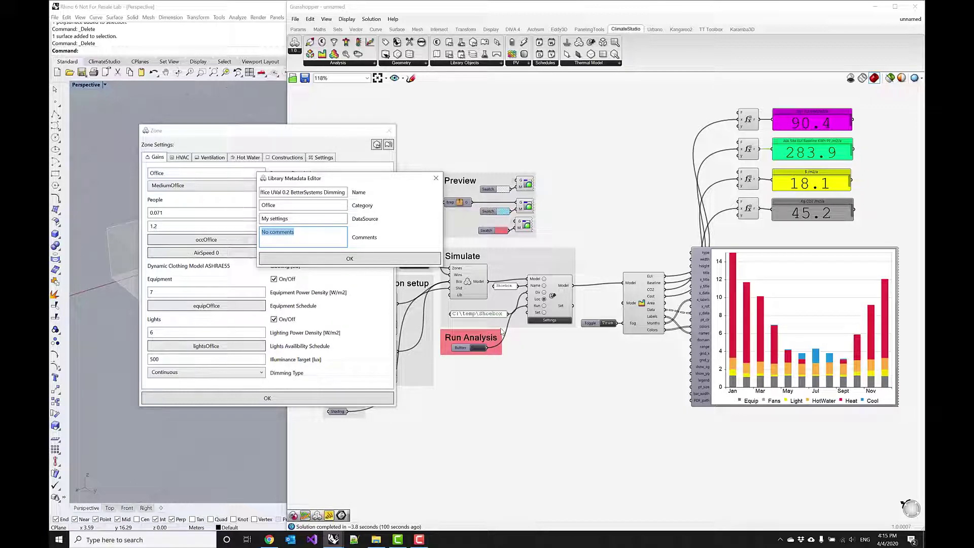
click(359, 259)
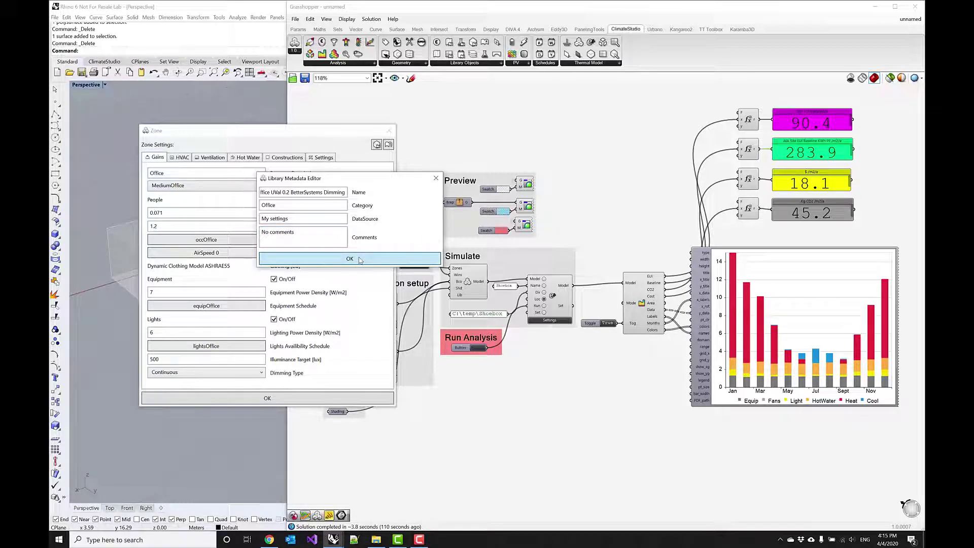
Save the custom template, then bring up the saved zone templates list and enlarge it
click(359, 260)
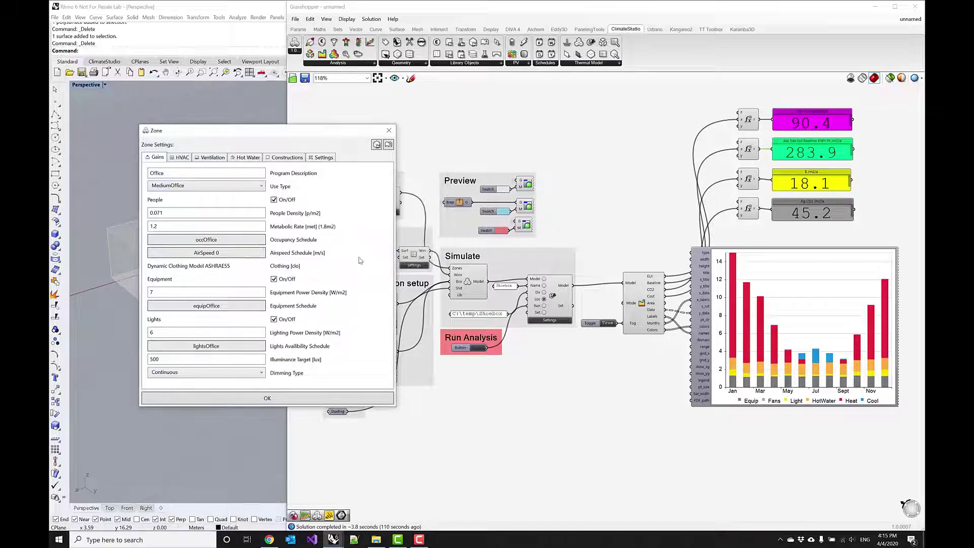
click(376, 144)
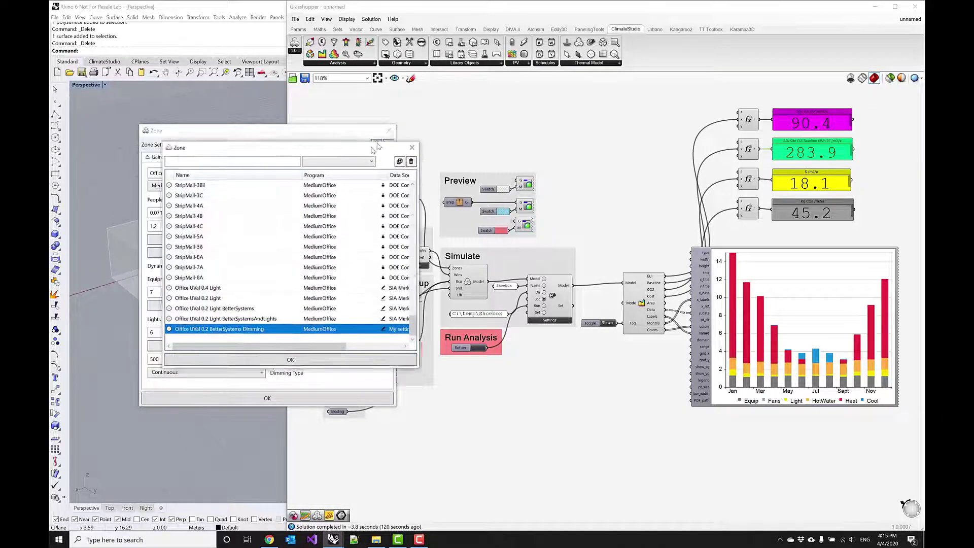
drag(377, 148, 430, 101)
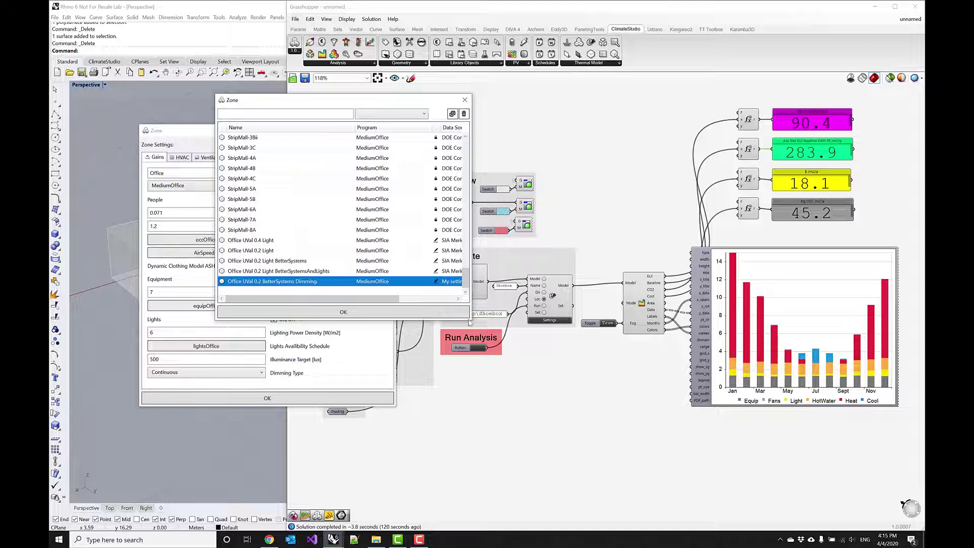
drag(473, 323, 549, 398)
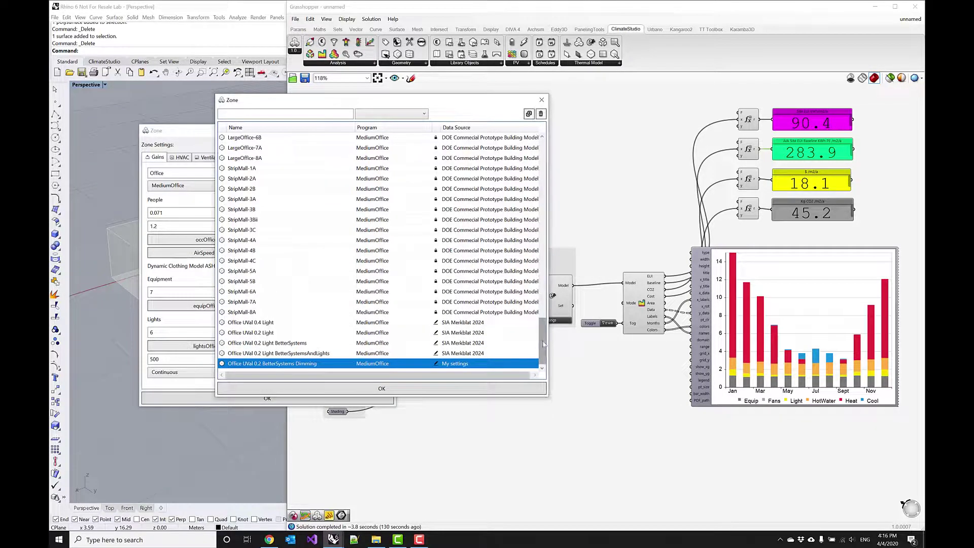
drag(544, 328, 547, 151)
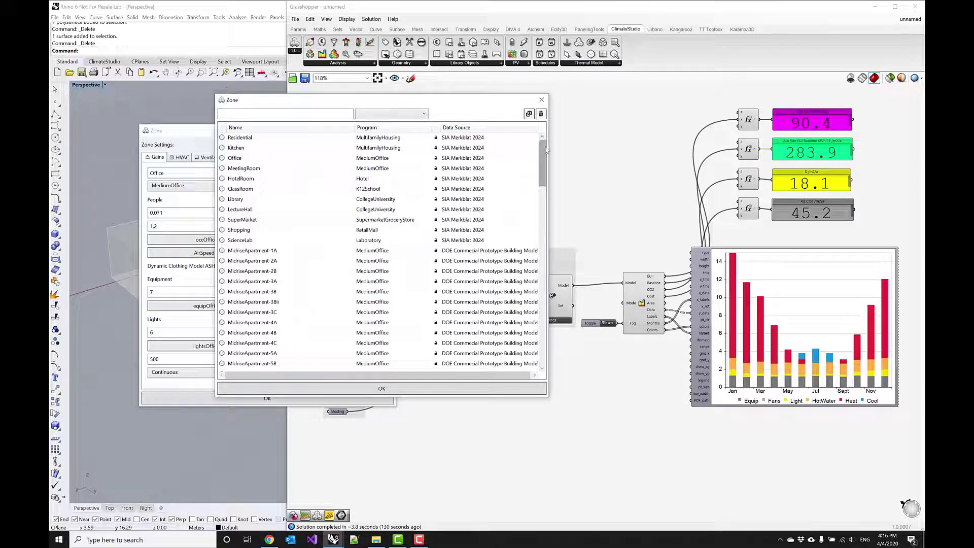
drag(547, 148, 692, 175)
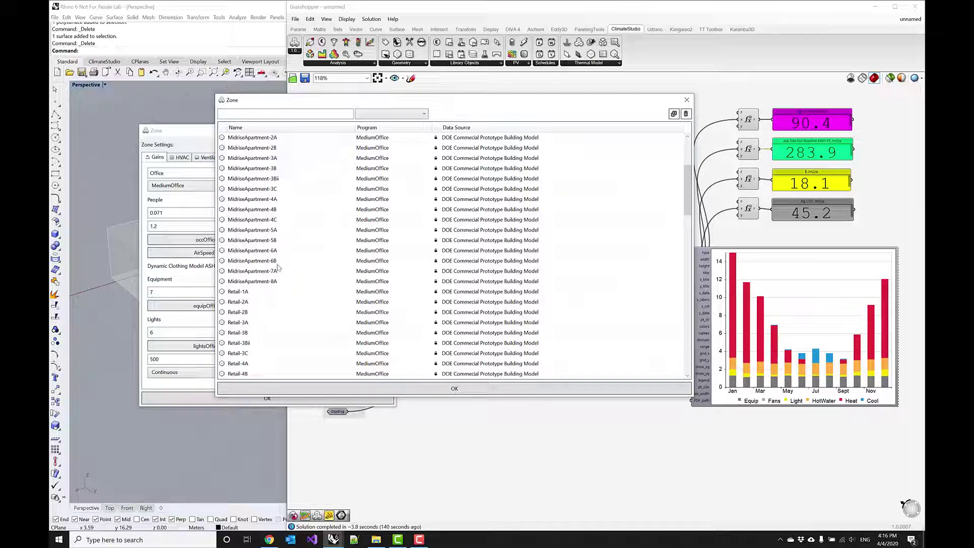
Apply the StripMall-4A template, switching to 13.77 W/m2 lighting with dimming off
scroll(272, 185, up, 3)
scroll(268, 198, down, 4)
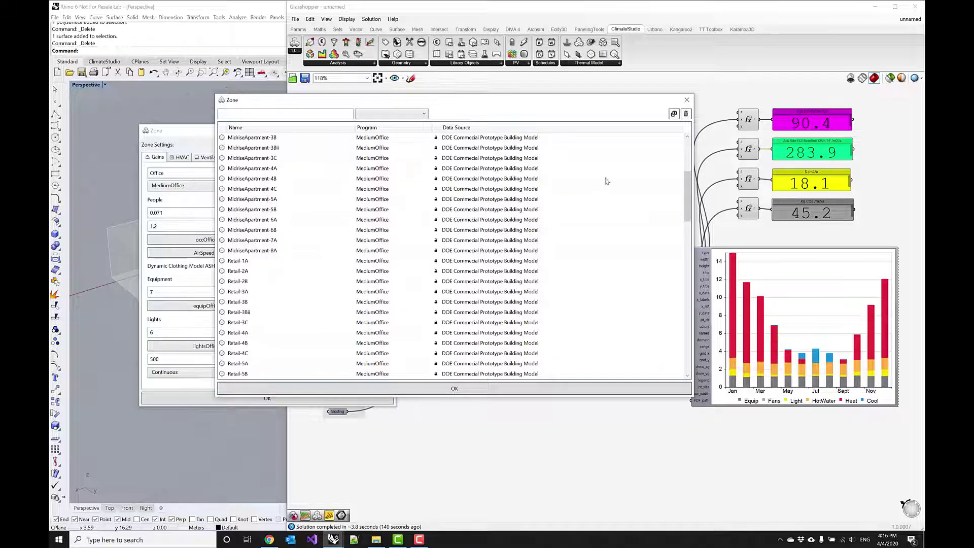
drag(687, 198, 685, 348)
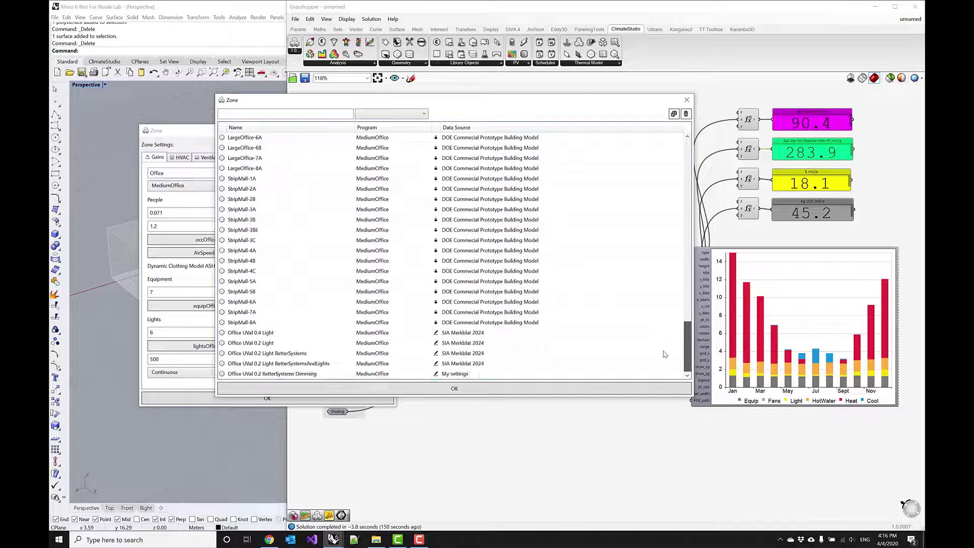
click(267, 374)
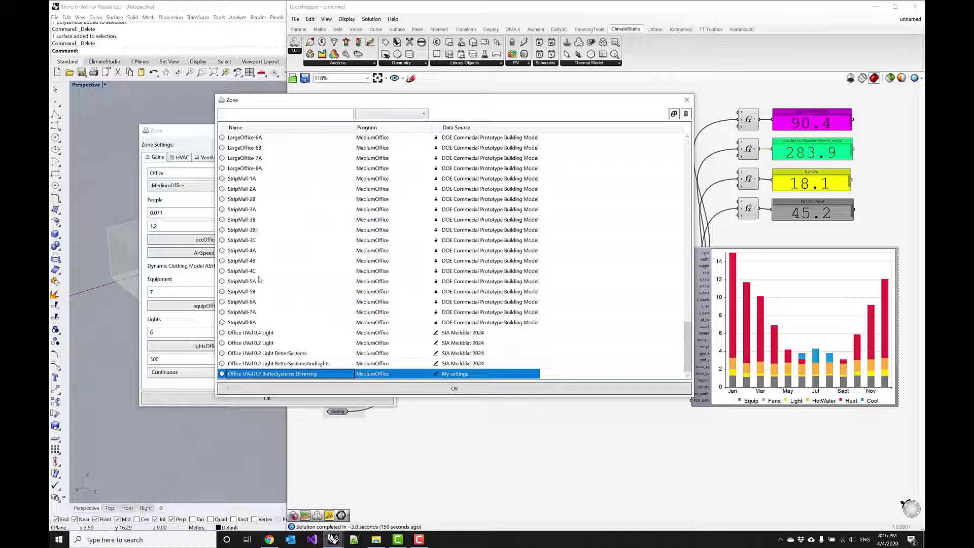
click(252, 251)
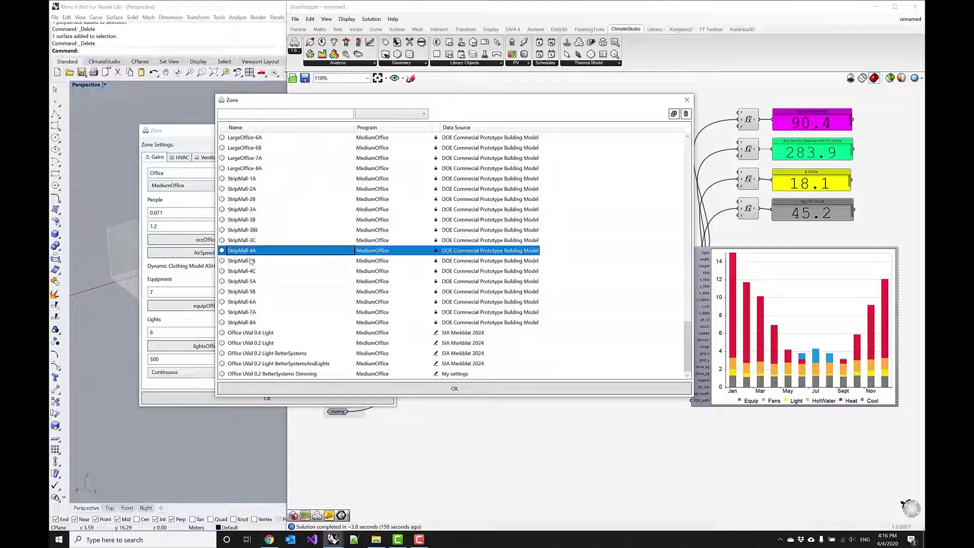
click(286, 390)
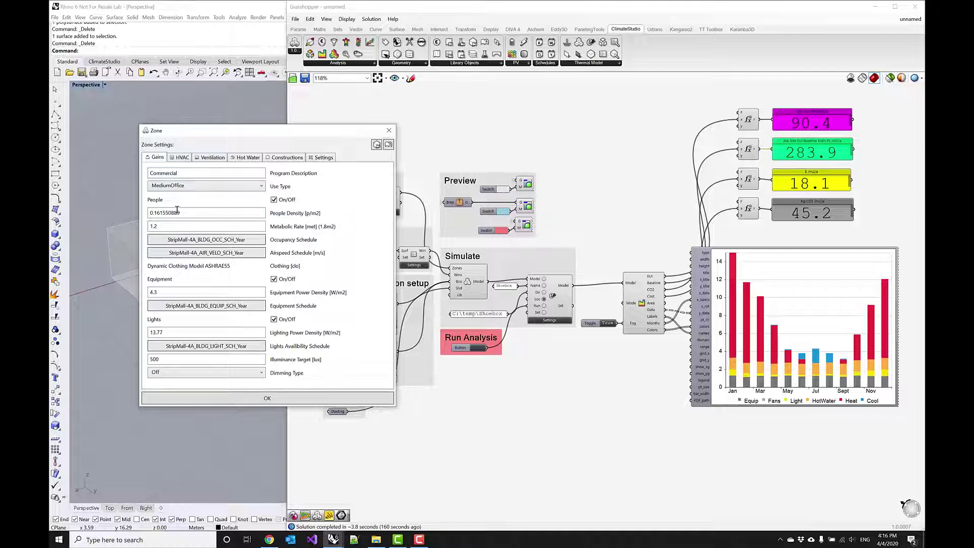
Apply the Office UVal 0.2 BetterSystems Dimming template, restoring 6 W/m2 lighting with continuous dimming
click(376, 145)
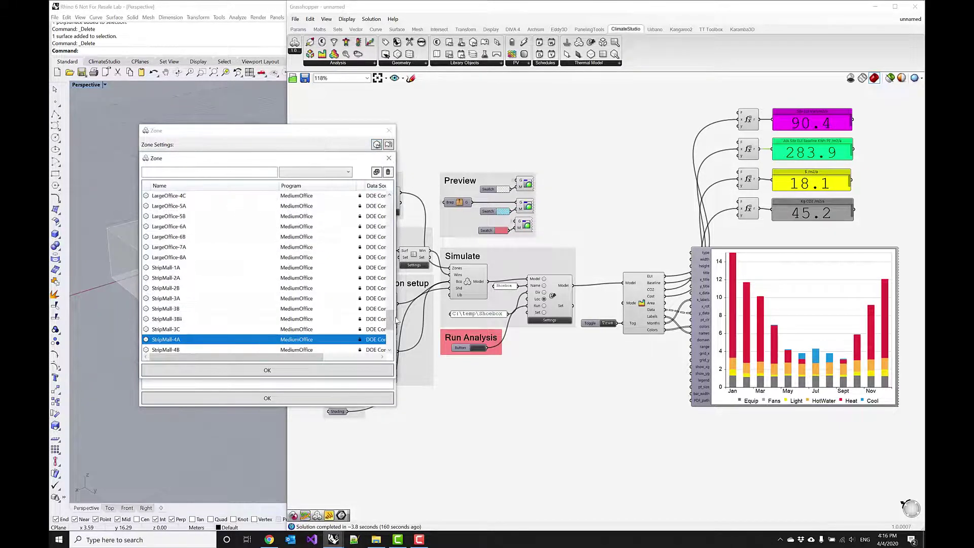
scroll(391, 320, down, 4)
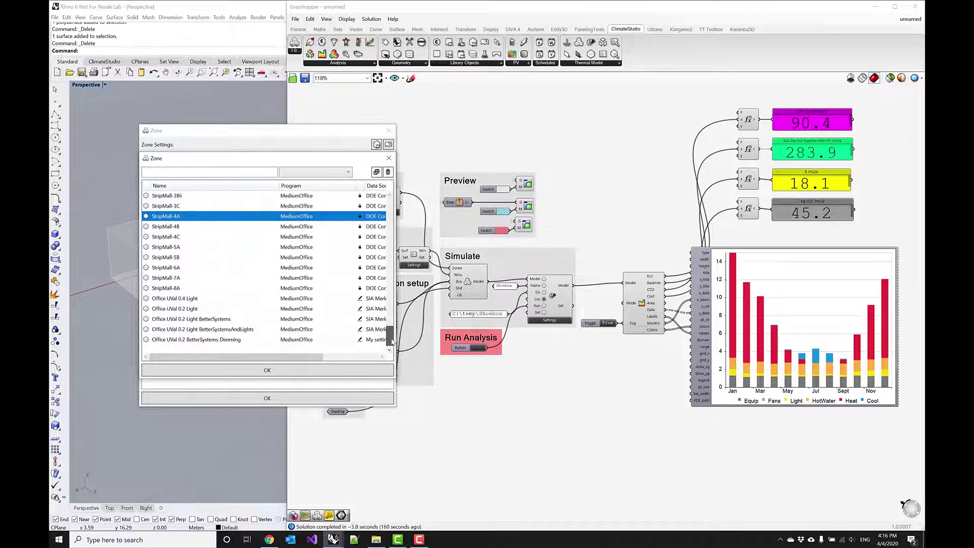
click(226, 344)
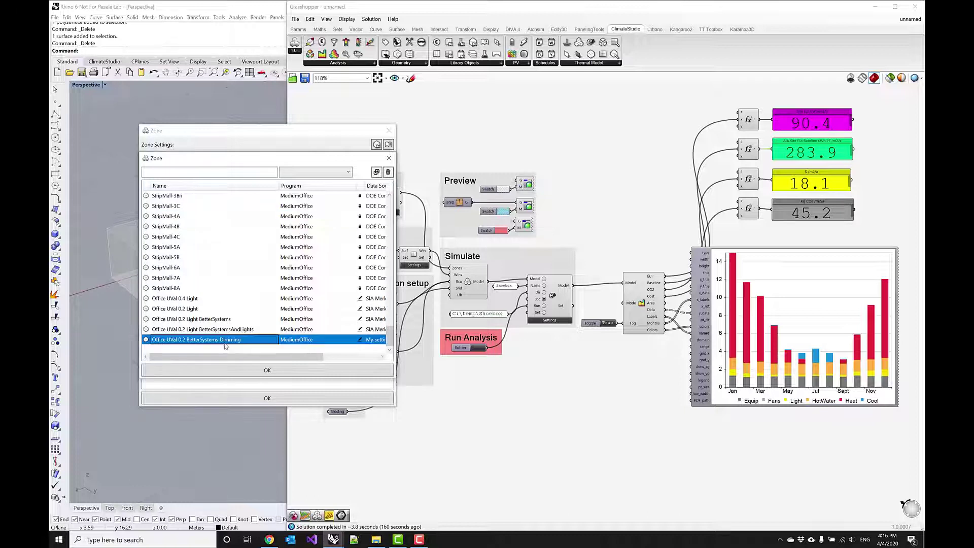
click(274, 369)
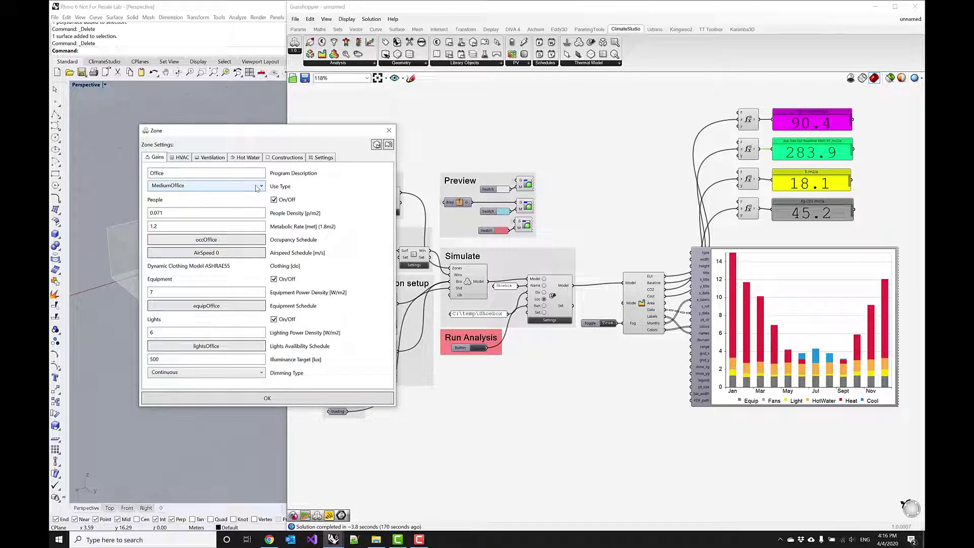
drag(253, 137, 311, 164)
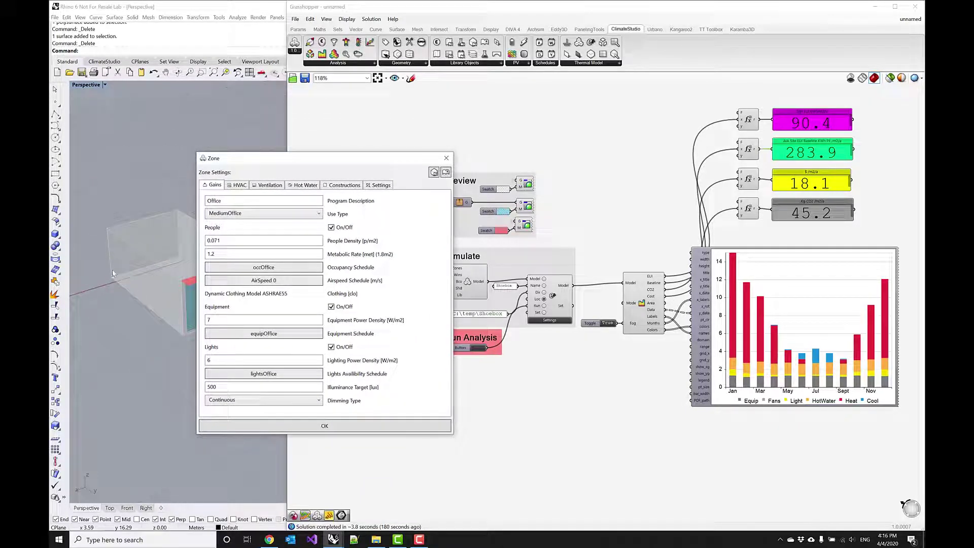